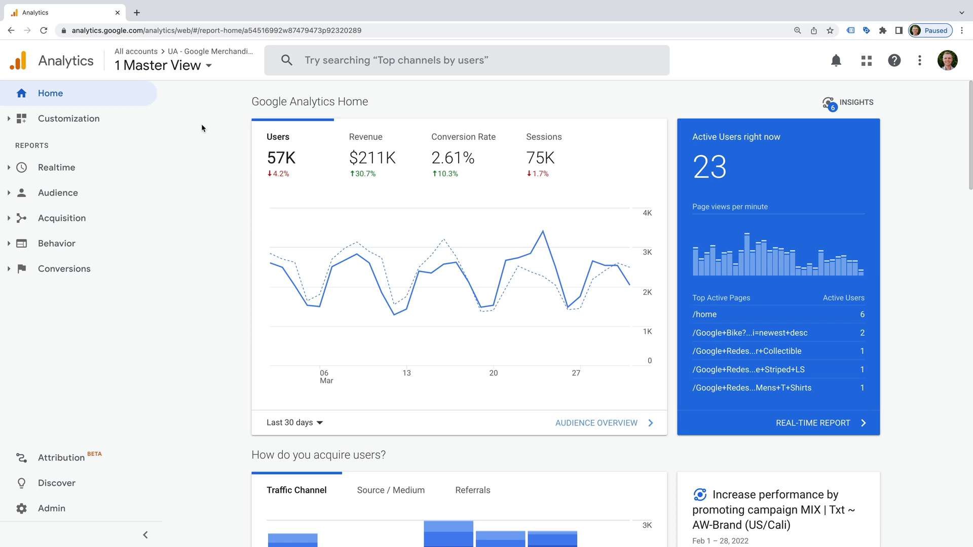
Open the All Pages report from the Site Content section of the Behavior reports.
{"action": "left_click", "coordinate": [90, 246]}
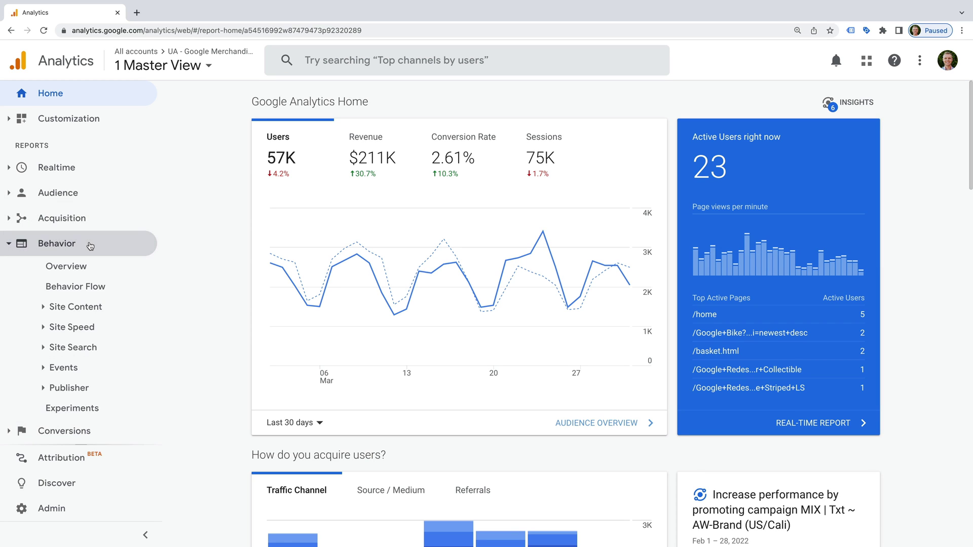
{"action": "left_click", "coordinate": [98, 307]}
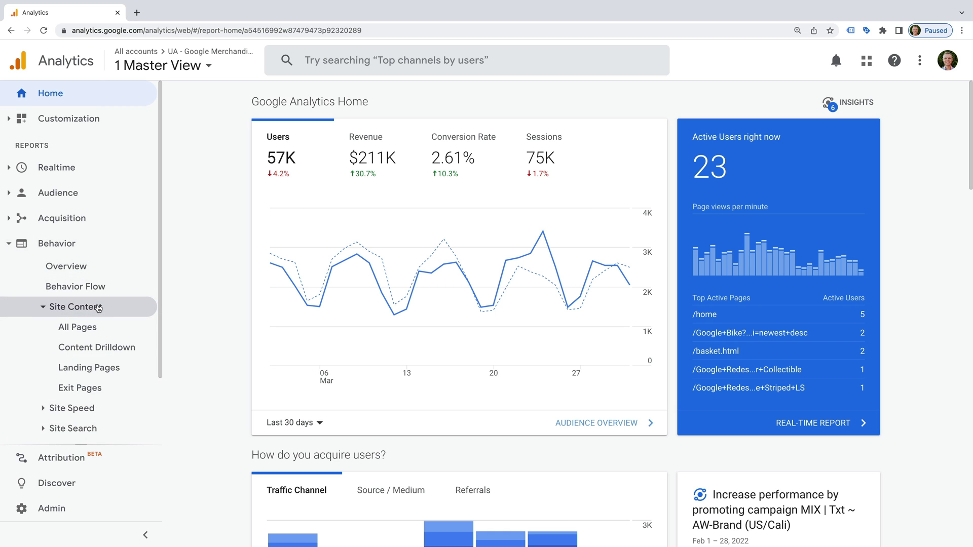
{"action": "left_click", "coordinate": [116, 329]}
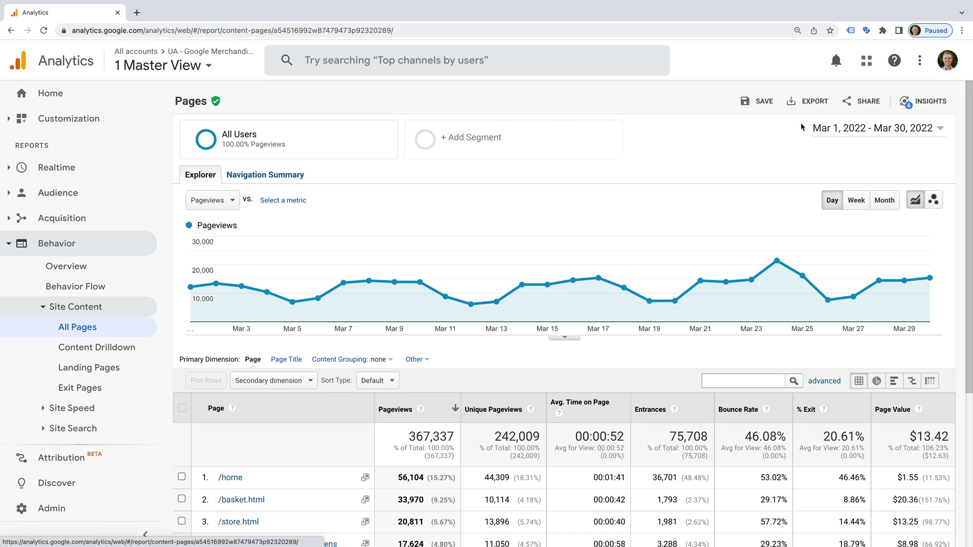
Review the export formats available for the Pages report.
{"action": "left_click", "coordinate": [813, 105]}
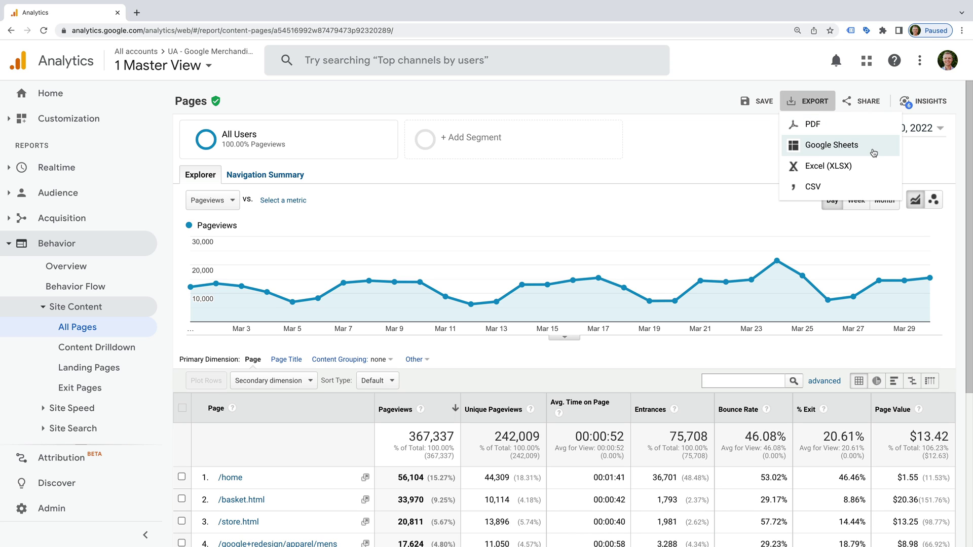
{"action": "left_click", "coordinate": [831, 188]}
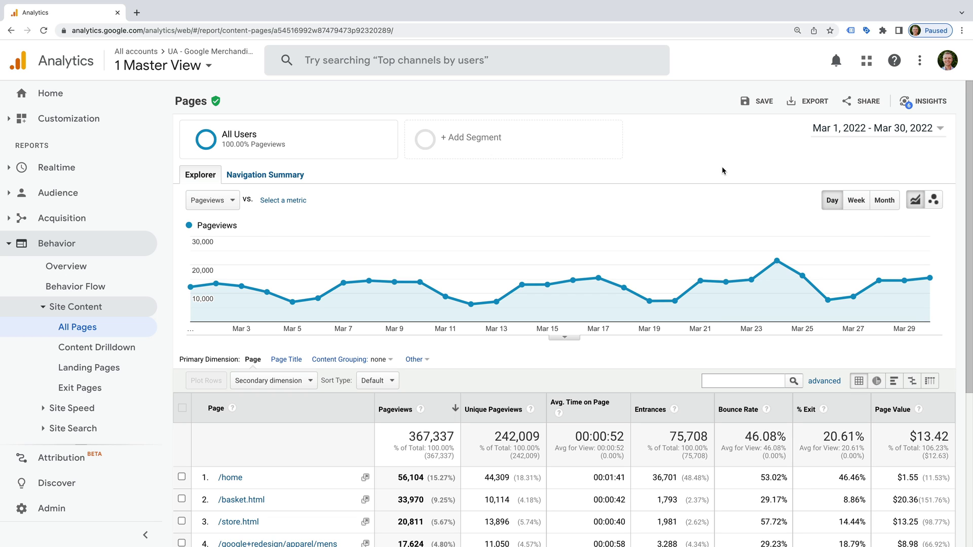
Set the Pages report's date range to Jan 1, 2021 through Dec 31, 2021 and apply it.
{"action": "left_click", "coordinate": [854, 137]}
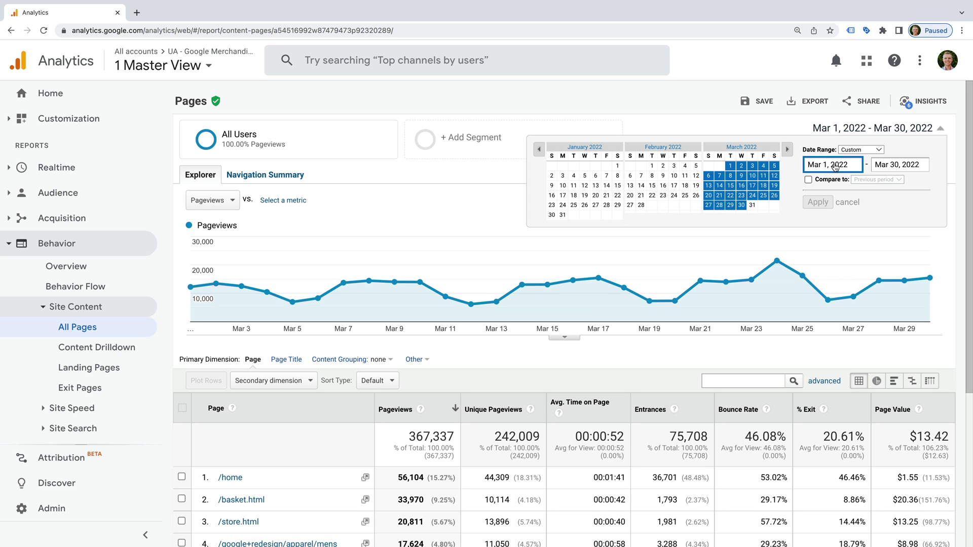
{"action": "left_click_drag", "start_coordinate": [835, 167], "coordinate": [804, 166]}
{"action": "type", "text": "jan 1, 2021"}
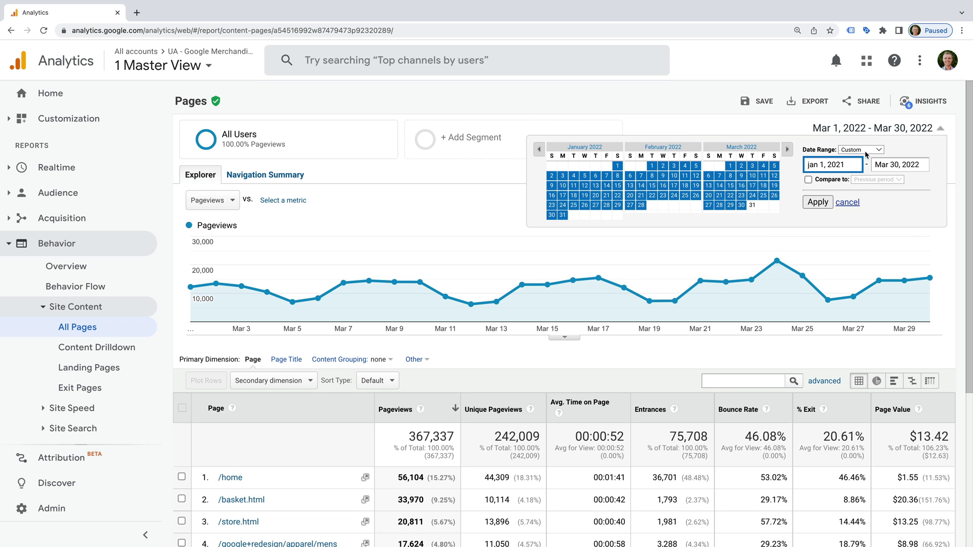
{"action": "left_click_drag", "start_coordinate": [927, 165], "coordinate": [873, 165]}
{"action": "type", "text": "dec "}
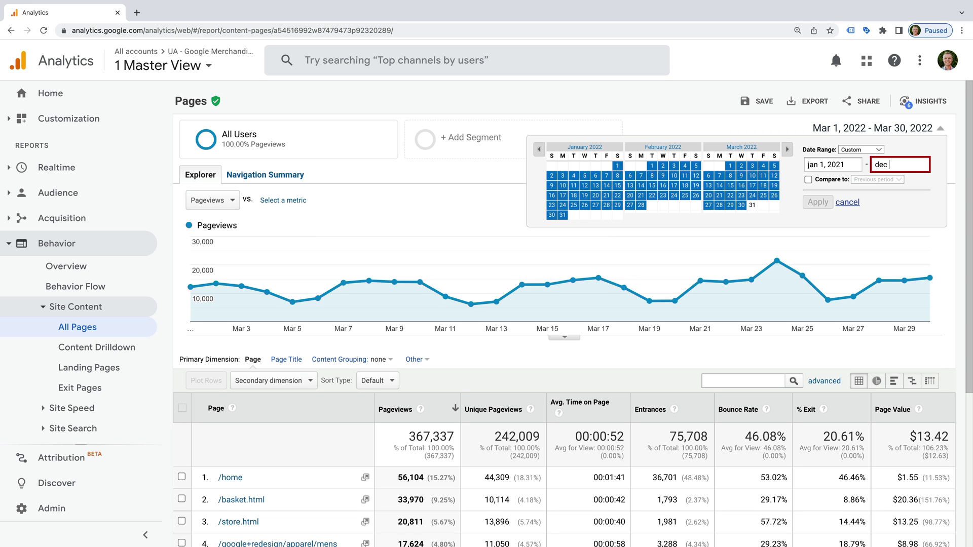
{"action": "type", "text": "31, 2021"}
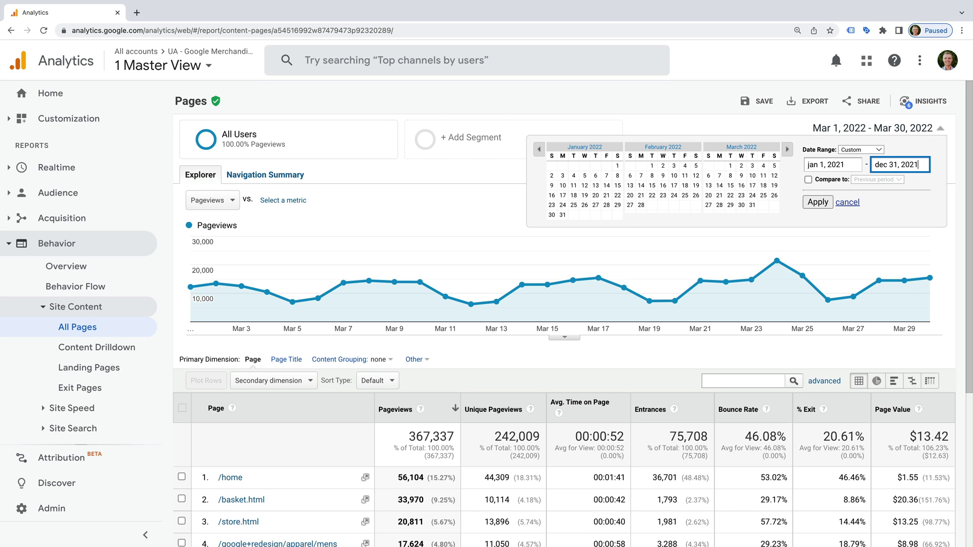
{"action": "left_click", "coordinate": [818, 201]}
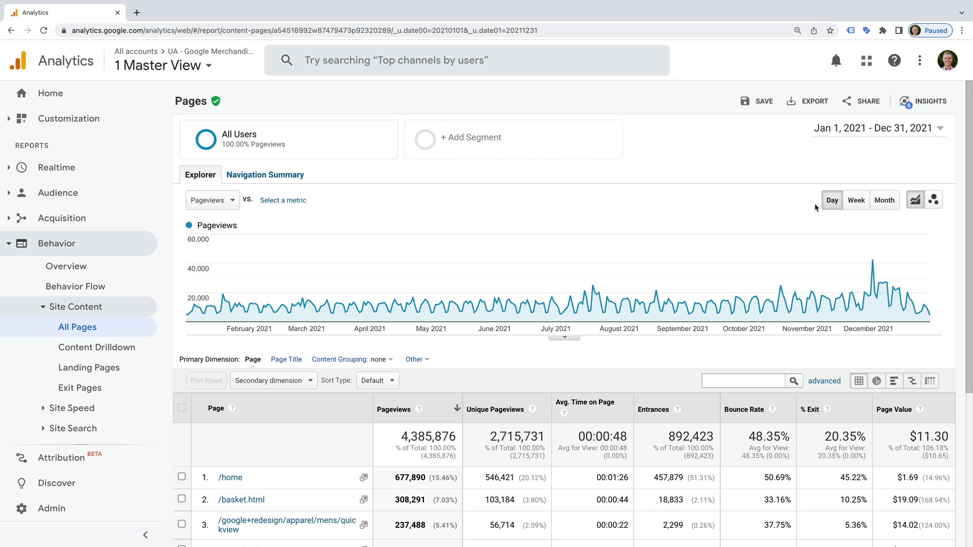
Set the Pages report table to show 500 rows and look through the expanded list.
{"action": "scroll", "coordinate": [756, 211], "scroll_direction": "down", "scroll_amount": 2}
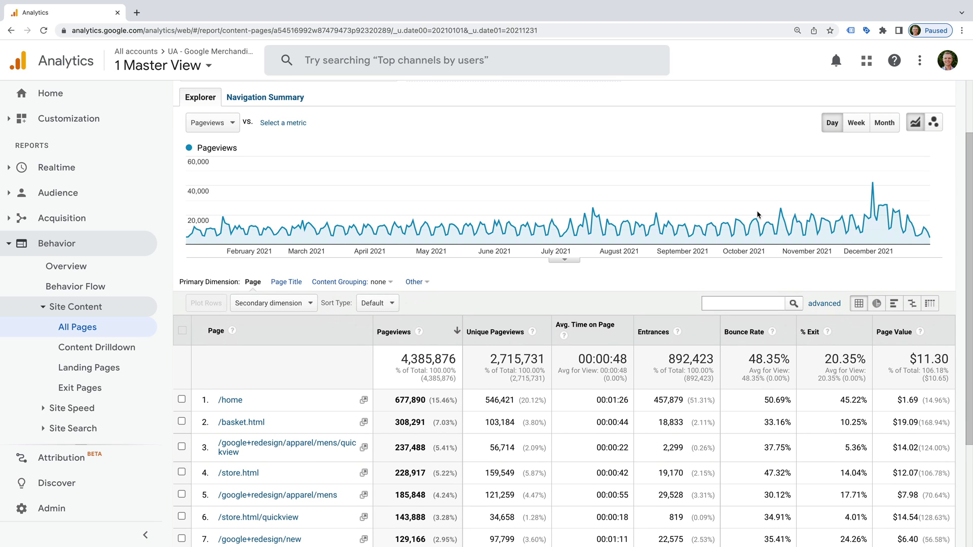
{"action": "scroll", "coordinate": [756, 211], "scroll_direction": "down", "scroll_amount": 2}
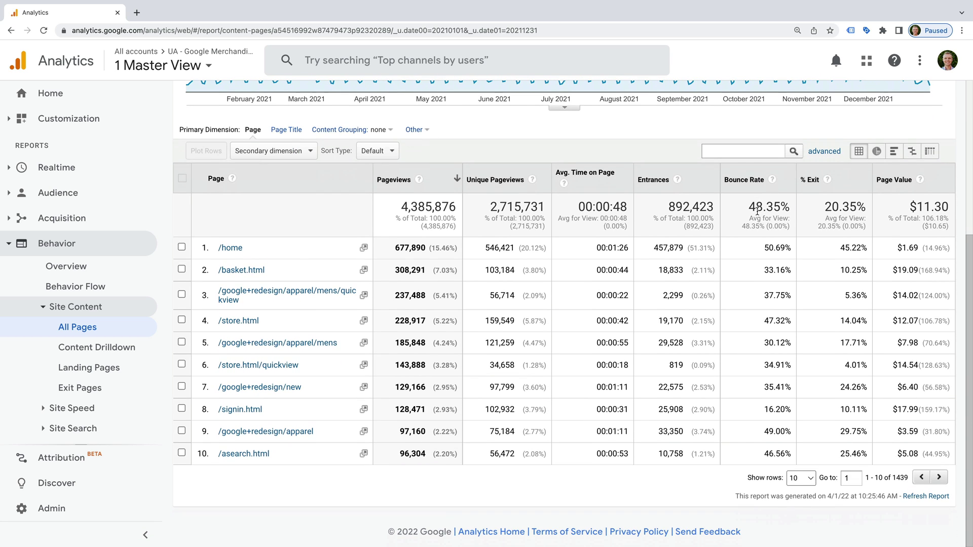
{"action": "left_click_drag", "start_coordinate": [865, 481], "coordinate": [882, 481]}
{"action": "left_click", "coordinate": [810, 479]}
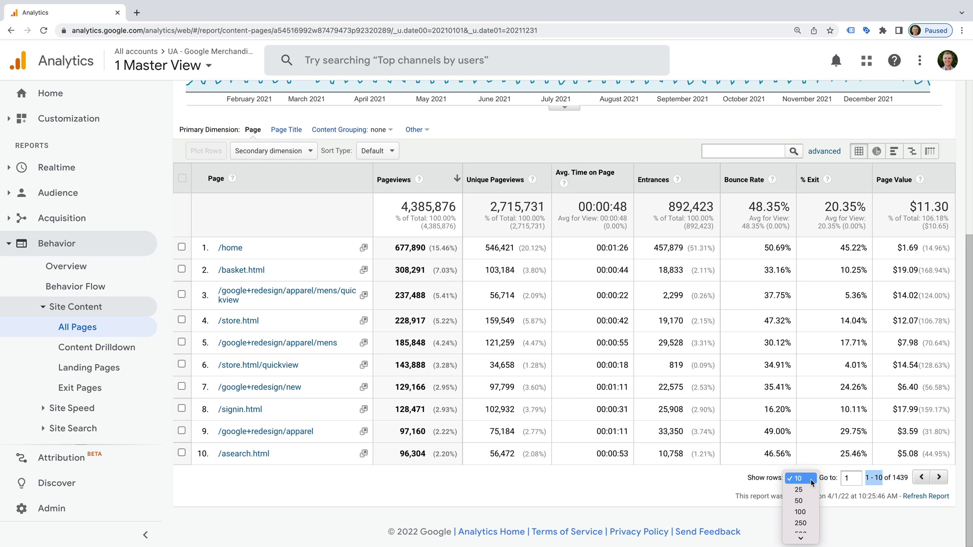
{"action": "scroll", "coordinate": [811, 479], "scroll_direction": "down", "scroll_amount": 3}
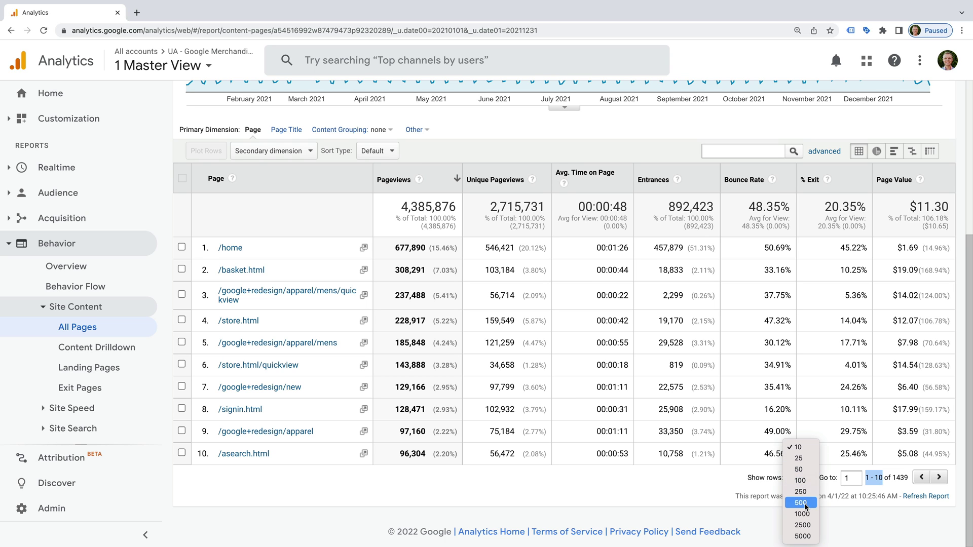
{"action": "left_click", "coordinate": [804, 503]}
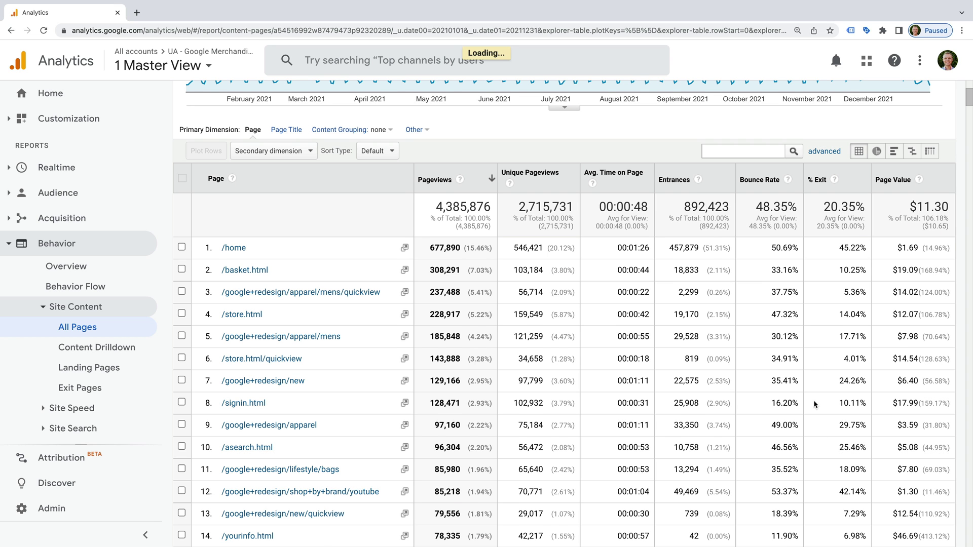
{"action": "scroll", "coordinate": [809, 353], "scroll_direction": "down", "scroll_amount": 7}
Export the Pages report as a PDF and look through the pages of the exported file.
{"action": "scroll", "coordinate": [810, 353], "scroll_direction": "up", "scroll_amount": 9}
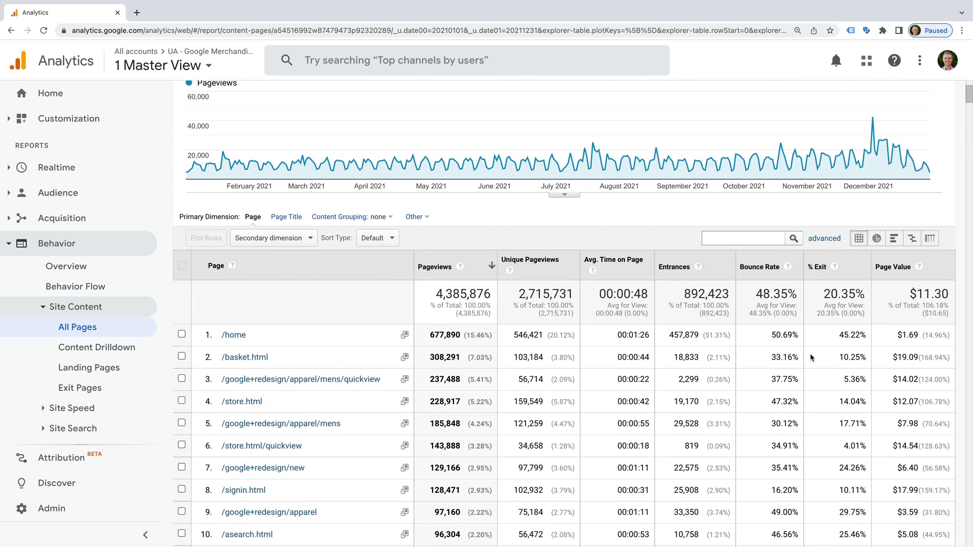
{"action": "scroll", "coordinate": [810, 354], "scroll_direction": "up", "scroll_amount": 3}
{"action": "left_click", "coordinate": [814, 103]}
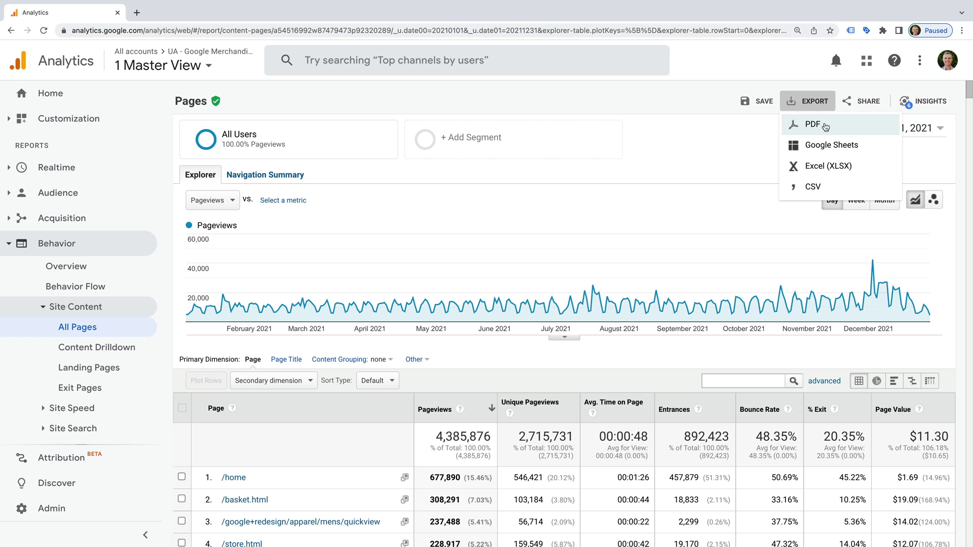
{"action": "left_click", "coordinate": [825, 126]}
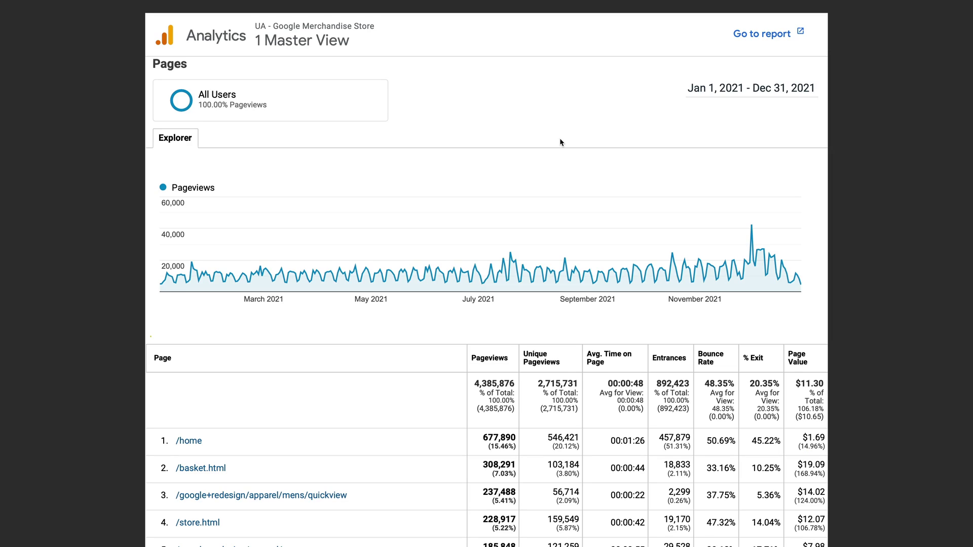
{"action": "scroll", "coordinate": [560, 138], "scroll_direction": "down", "scroll_amount": 5}
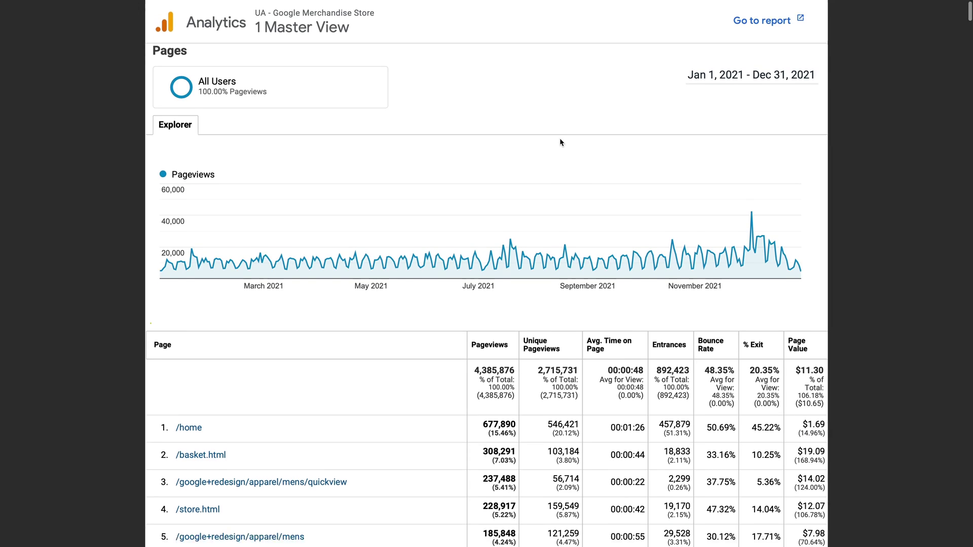
{"action": "scroll", "coordinate": [560, 142], "scroll_direction": "down", "scroll_amount": 12}
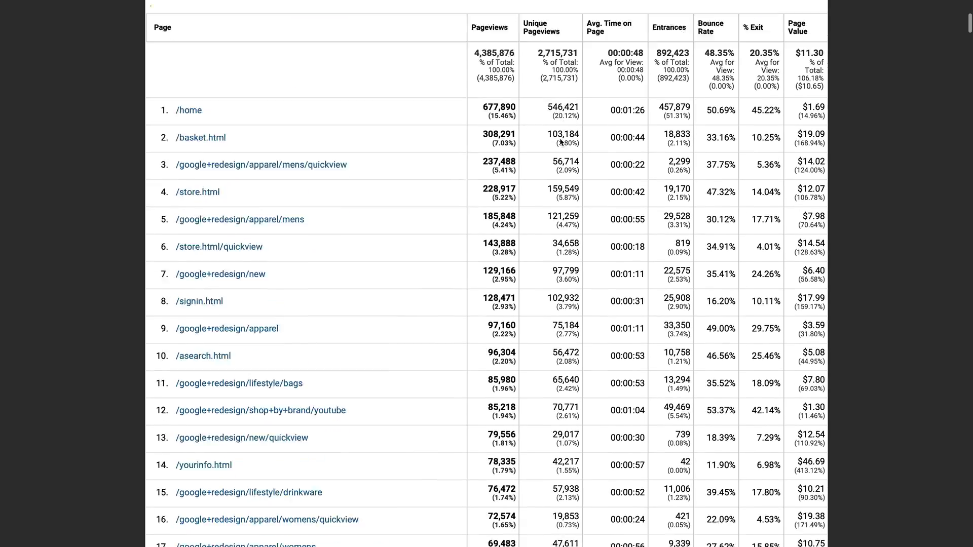
{"action": "scroll", "coordinate": [561, 142], "scroll_direction": "down", "scroll_amount": 14}
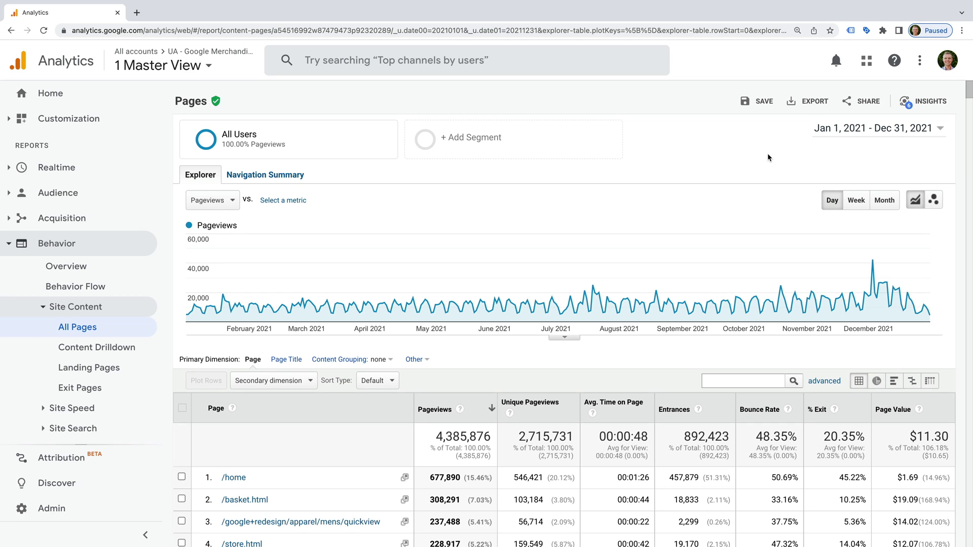
Export the Pages report to Google Sheets and import the data into a new spreadsheet.
{"action": "left_click", "coordinate": [813, 104]}
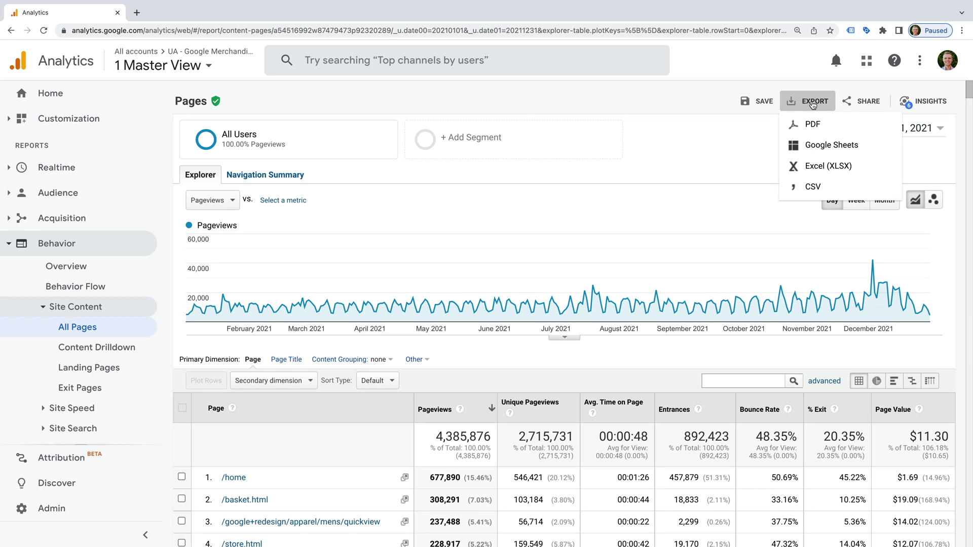
{"action": "left_click", "coordinate": [862, 148]}
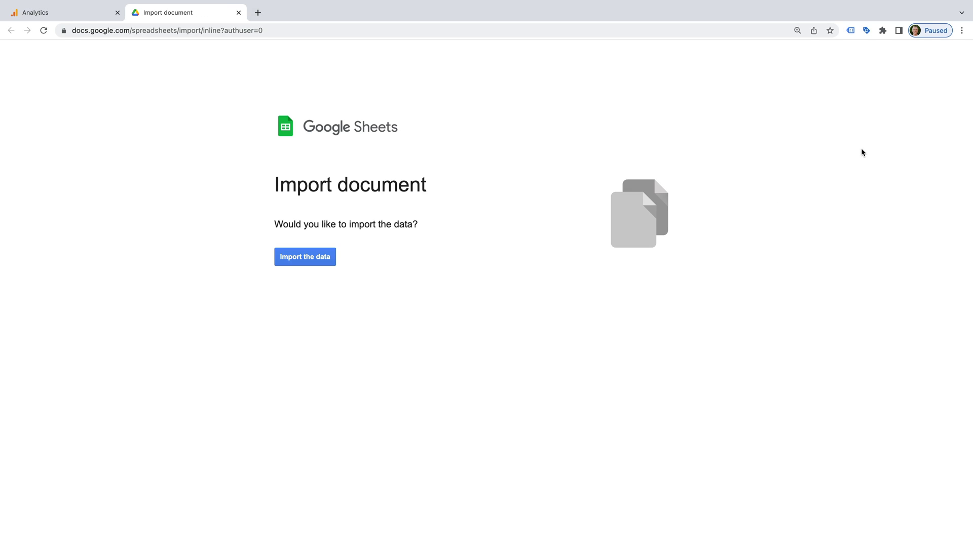
{"action": "left_click", "coordinate": [318, 260]}
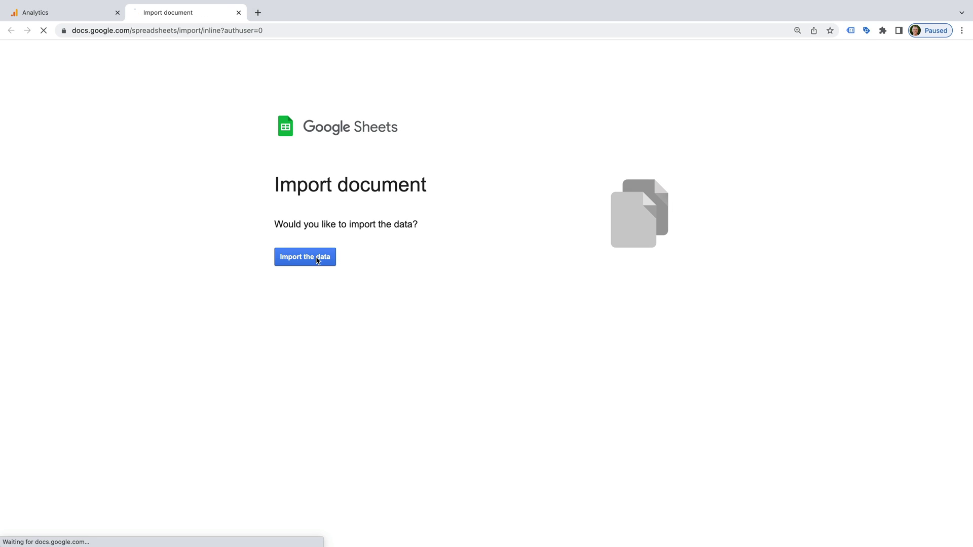
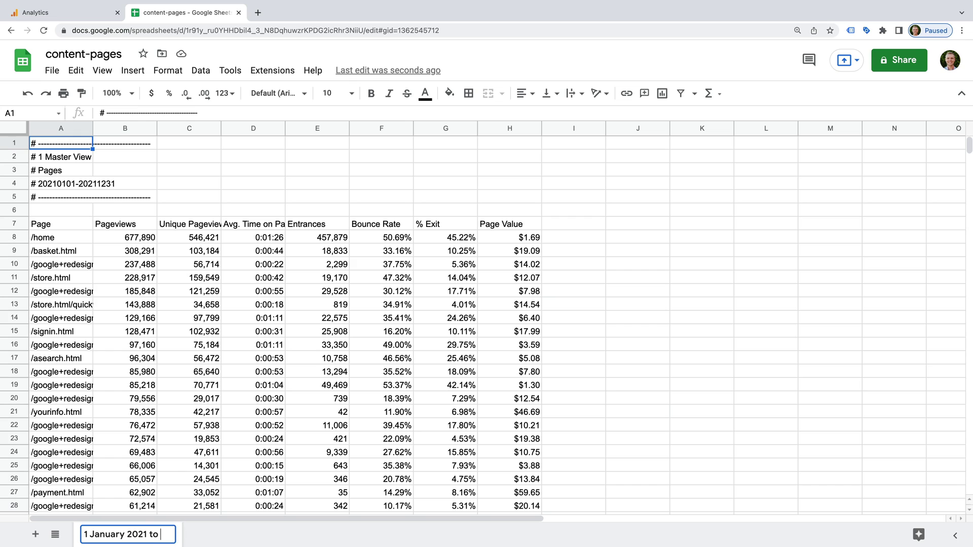
Rename the sheet as "1 January 2021 to 31 December 2021".
{"action": "key", "text": "BackSpace"}
{"action": "type", "text": "cember 2021"}
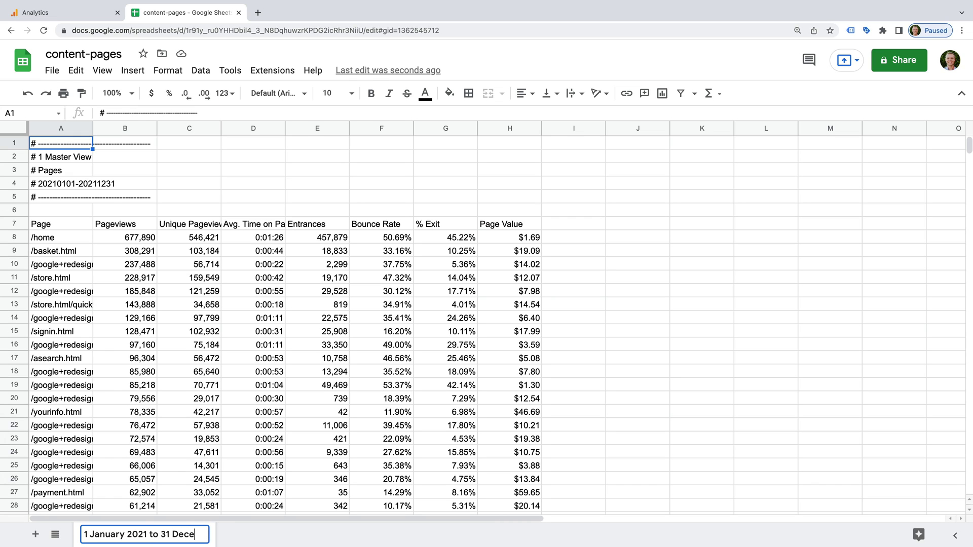
{"action": "left_click", "coordinate": [259, 464]}
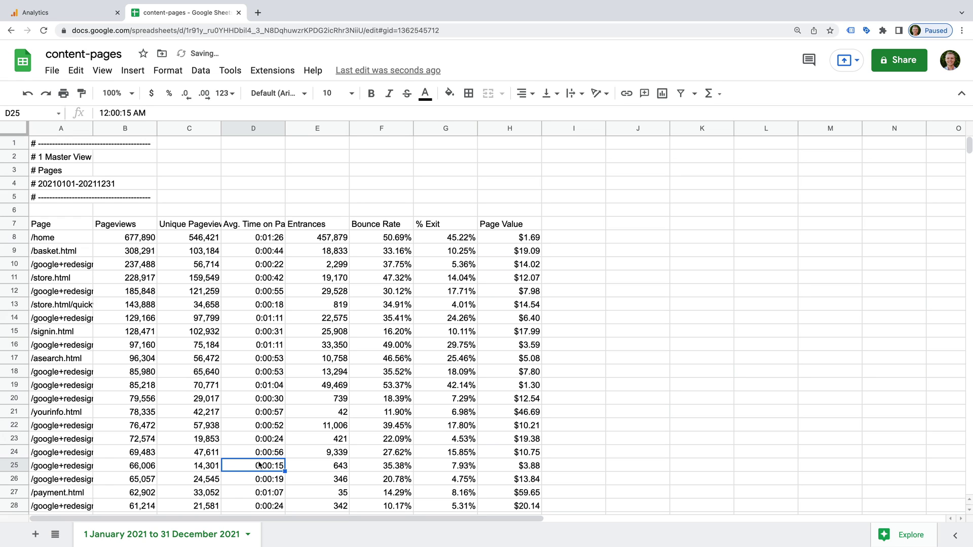
Delete rows 1 to 6 containing the report information above the column headings.
{"action": "left_click", "coordinate": [14, 145]}
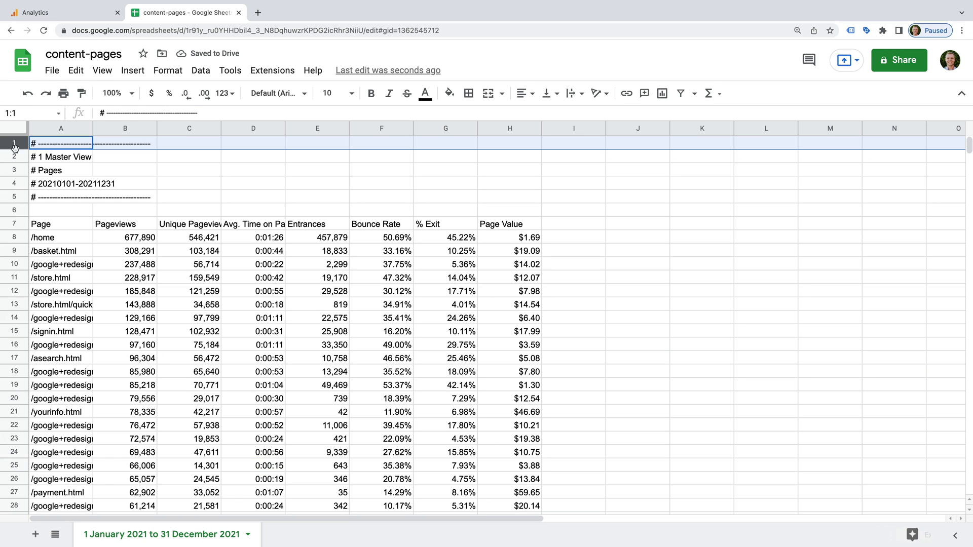
{"action": "left_click", "coordinate": [16, 209], "text": "shift"}
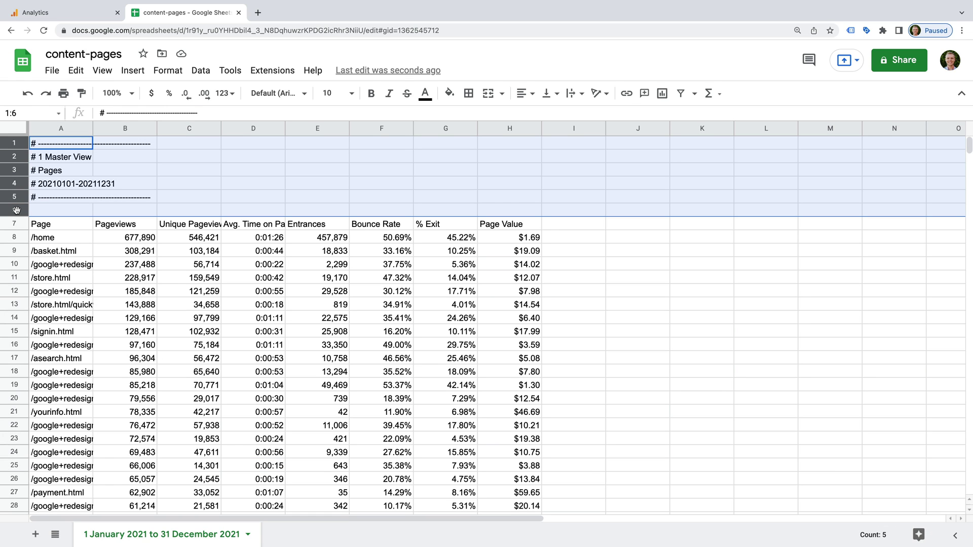
{"action": "right_click", "coordinate": [17, 209]}
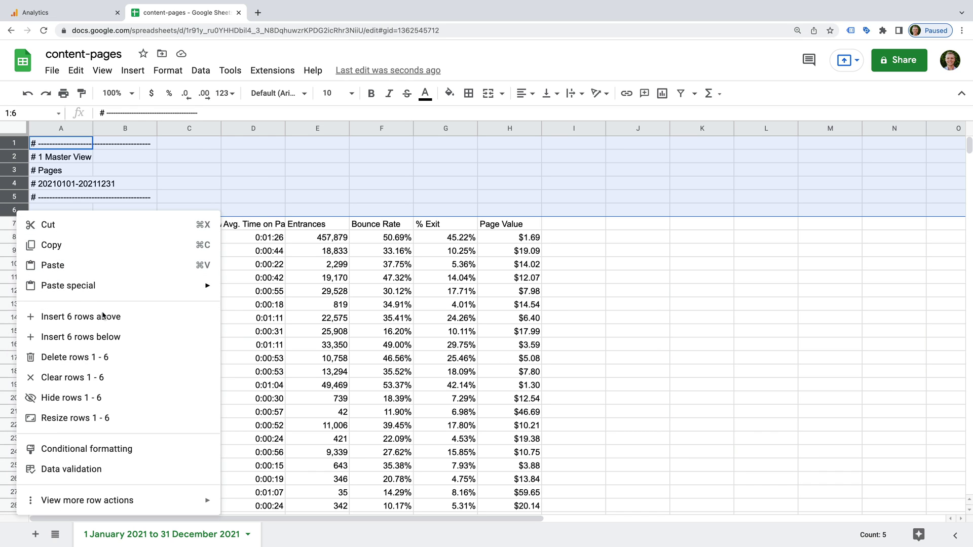
{"action": "left_click", "coordinate": [154, 360]}
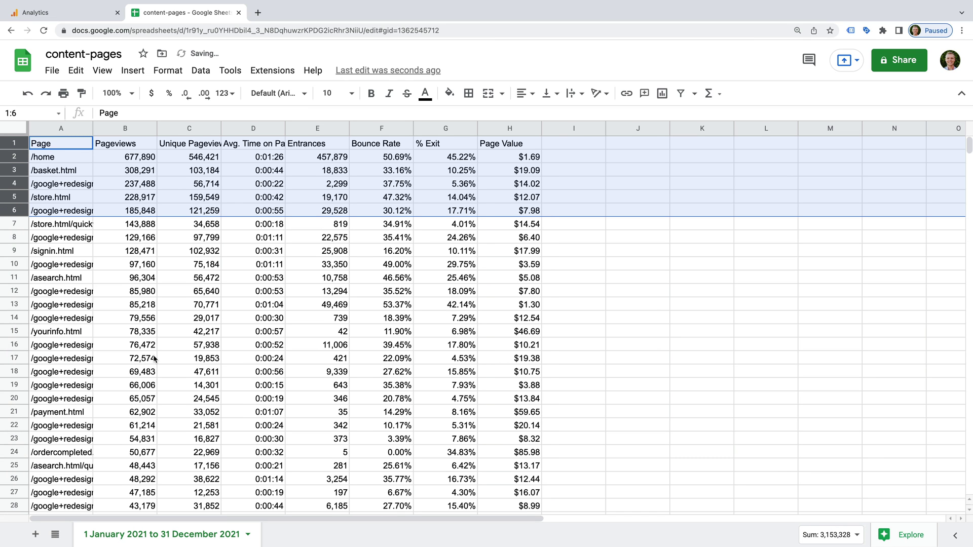
Freeze the heading row and create a filter on column A, the Page column.
{"action": "left_click_drag", "start_coordinate": [14, 134], "coordinate": [21, 150]}
{"action": "left_click", "coordinate": [54, 175]}
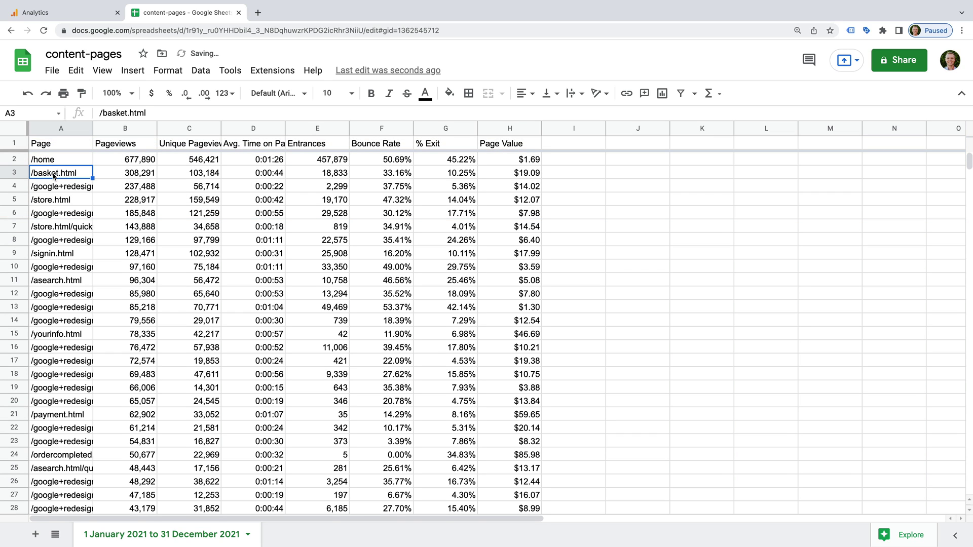
{"action": "left_click", "coordinate": [65, 128]}
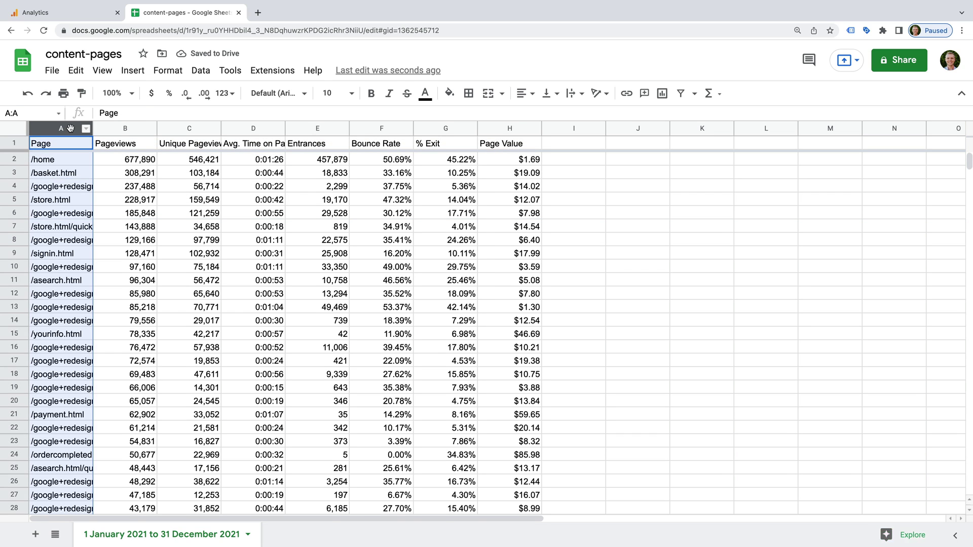
{"action": "left_click", "coordinate": [201, 71]}
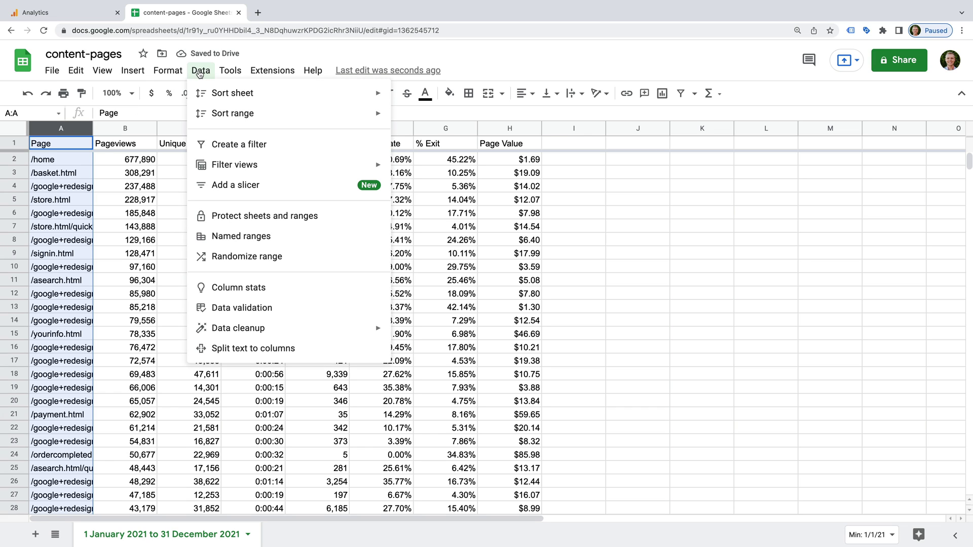
{"action": "left_click", "coordinate": [269, 145]}
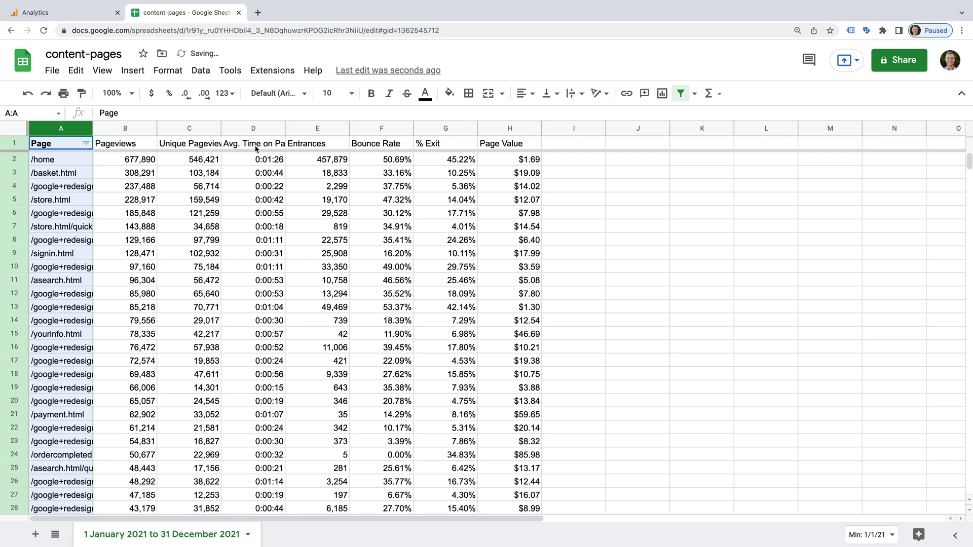
Filter the Page column to rows whose text contains "kids" and widen column A to fit the full page paths.
{"action": "left_click", "coordinate": [86, 144]}
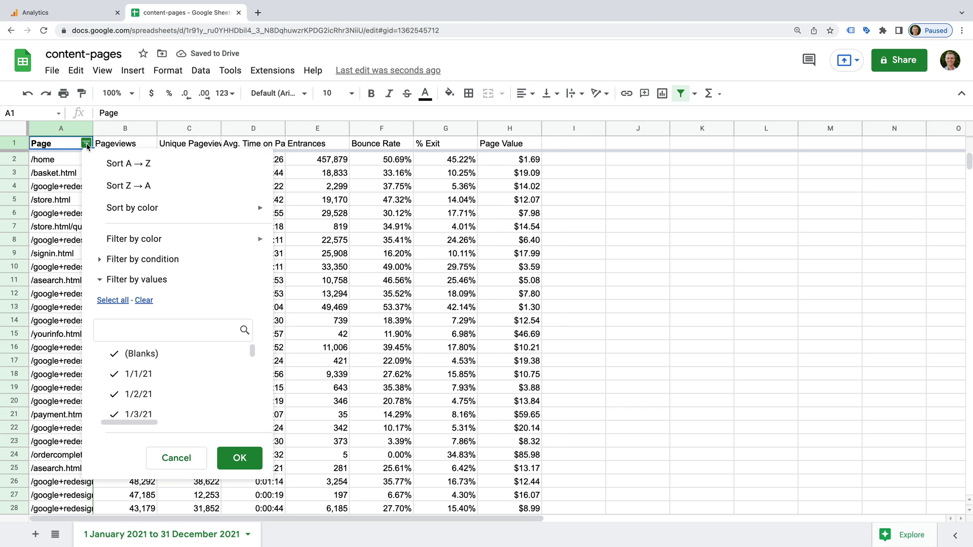
{"action": "left_click", "coordinate": [168, 259]}
{"action": "left_click", "coordinate": [169, 289]}
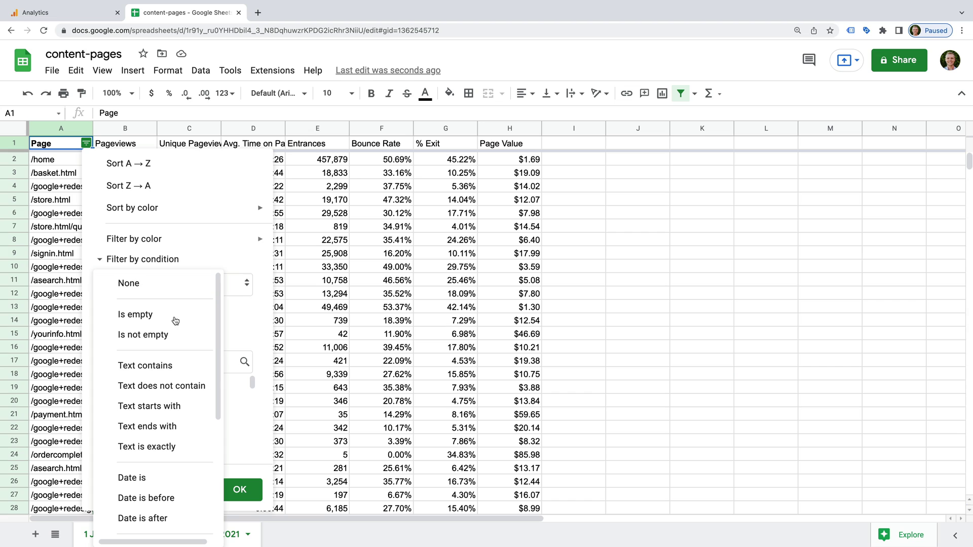
{"action": "left_click", "coordinate": [191, 366]}
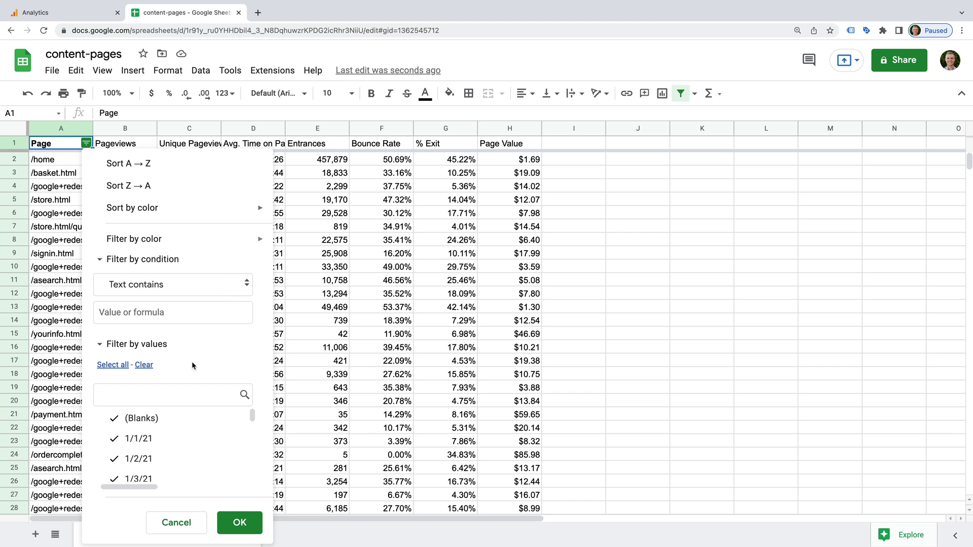
{"action": "left_click", "coordinate": [148, 311]}
{"action": "type", "text": "kid"}
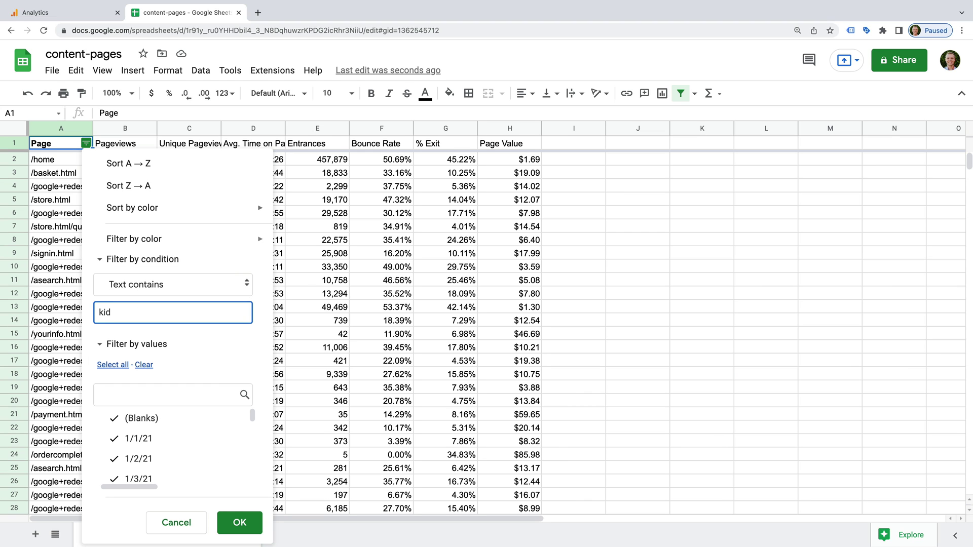
{"action": "type", "text": "s"}
{"action": "left_click", "coordinate": [243, 523]}
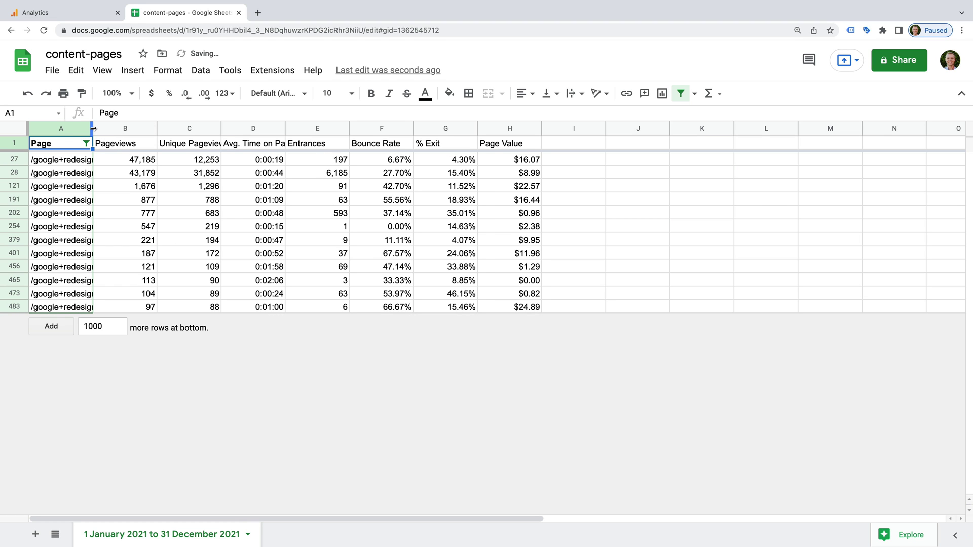
{"action": "left_click_drag", "start_coordinate": [93, 129], "coordinate": [272, 131]}
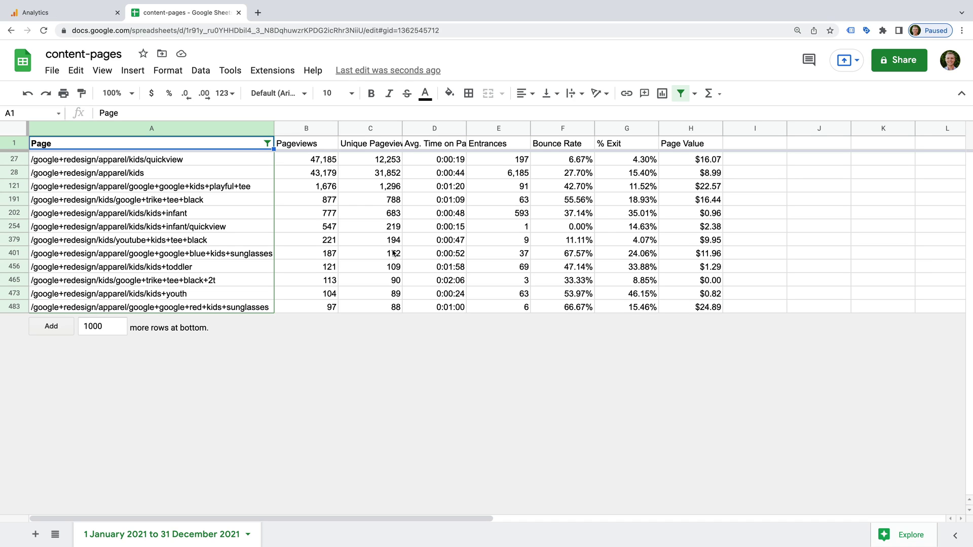
Create a new blank spreadsheet and name it "Universal Analytics Backup".
{"action": "left_click", "coordinate": [55, 71]}
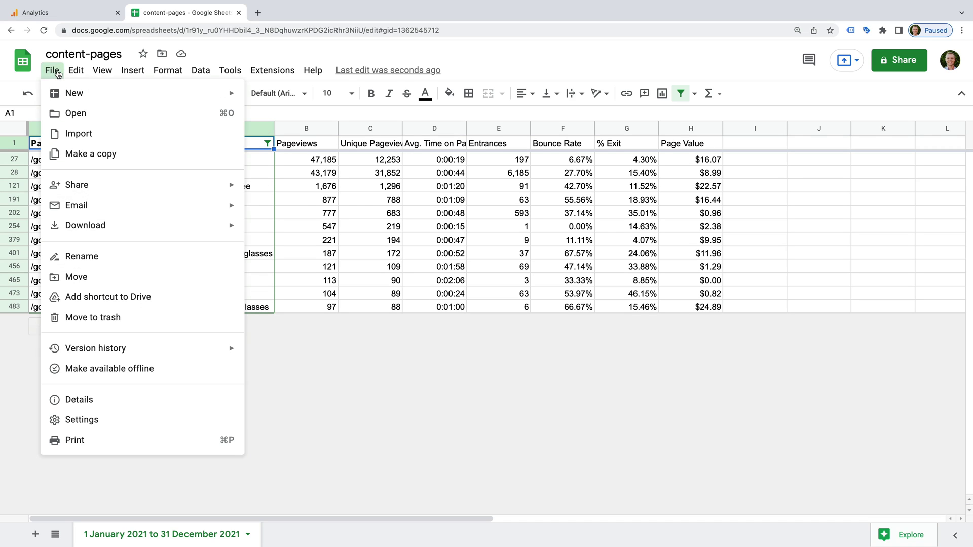
{"action": "mouse_move", "coordinate": [71, 96]}
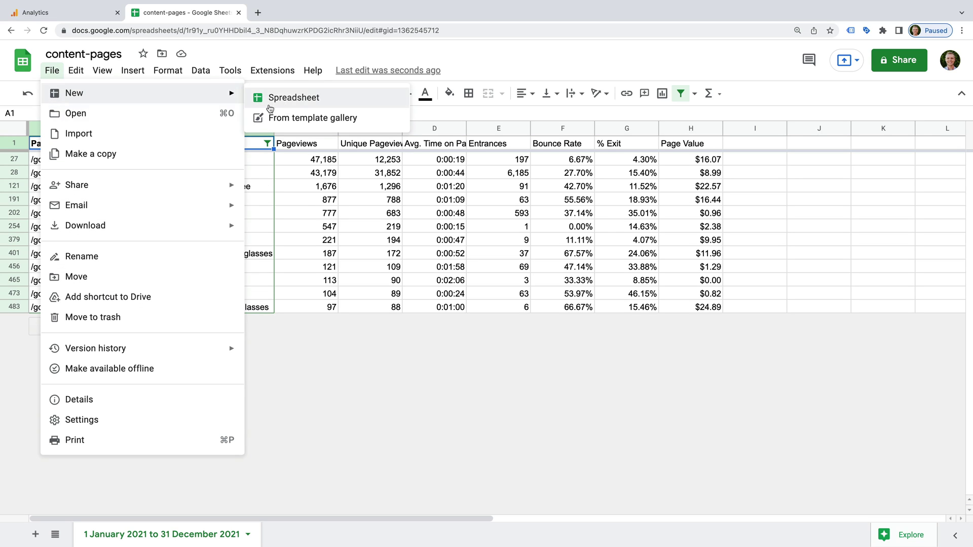
{"action": "left_click", "coordinate": [290, 100]}
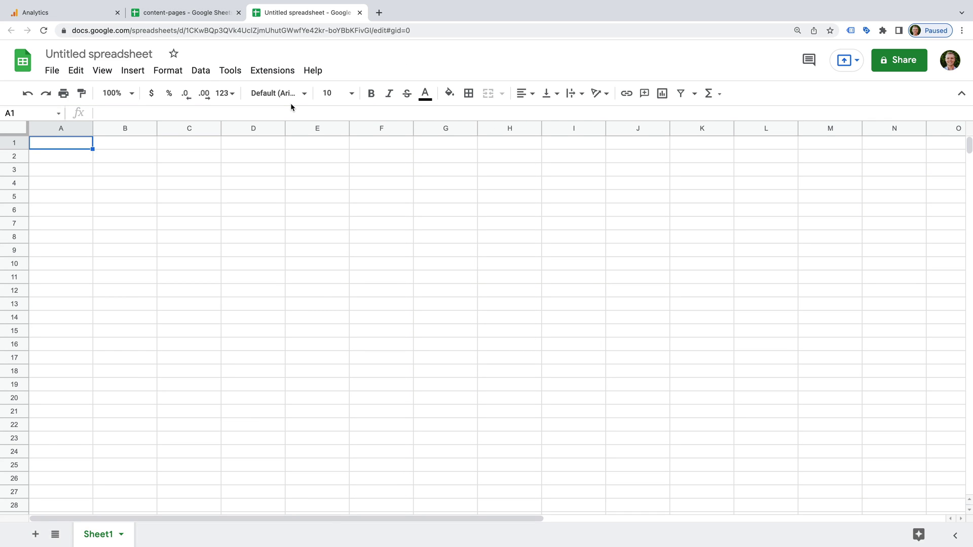
{"action": "left_click", "coordinate": [144, 55]}
{"action": "type", "text": "U"}
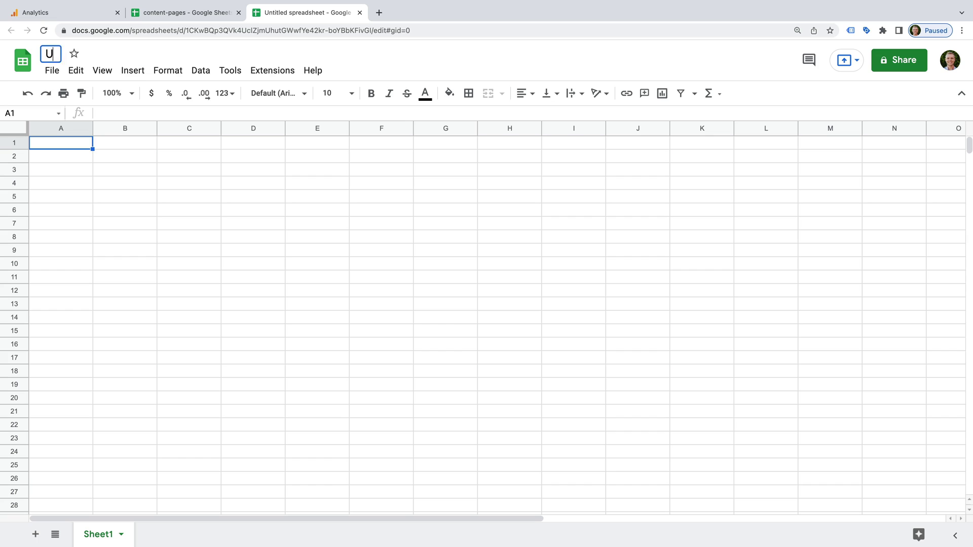
{"action": "type", "text": "niversal Analytics Backup"}
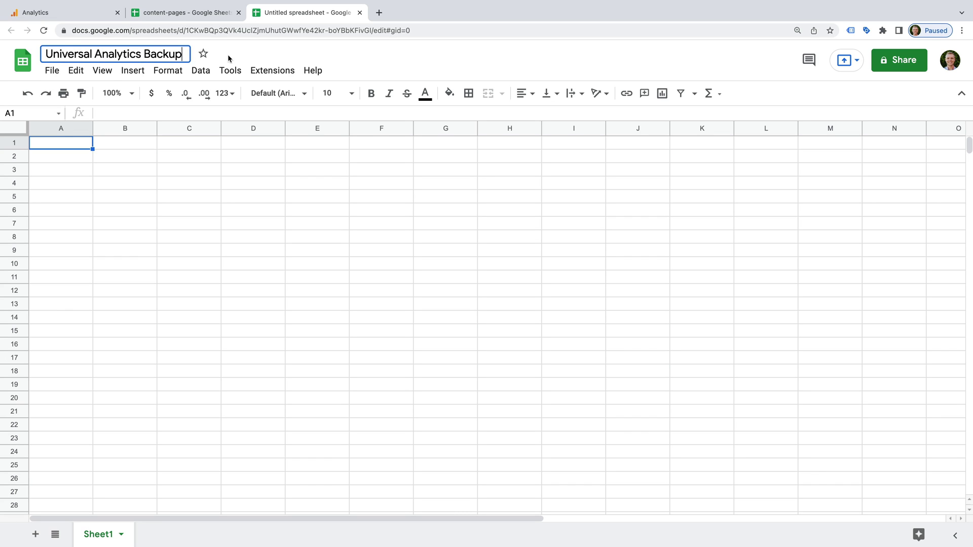
{"action": "key", "text": "Return"}
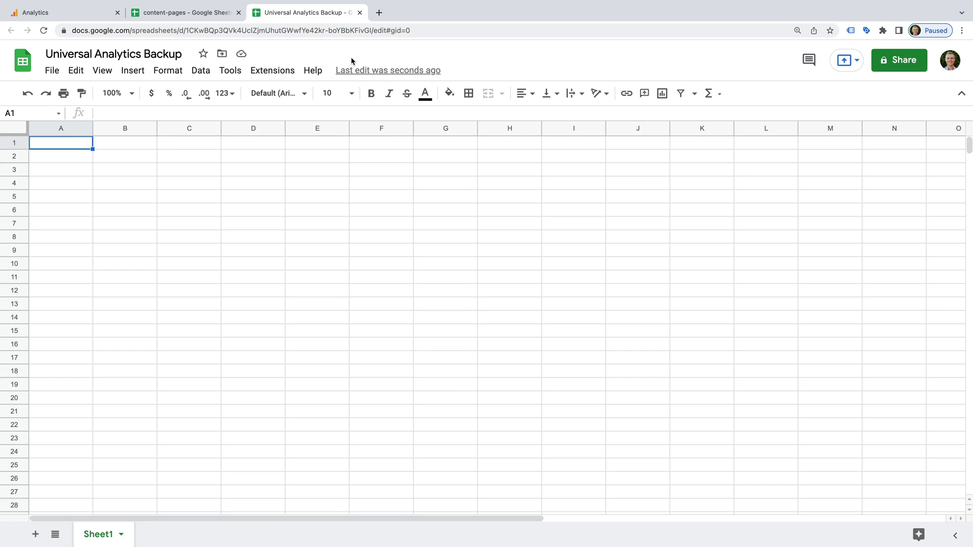
Search the add-on marketplace for "Google Analytics" and open the Google Analytics add-on by google-analytics-add-ons.
{"action": "left_click", "coordinate": [257, 73]}
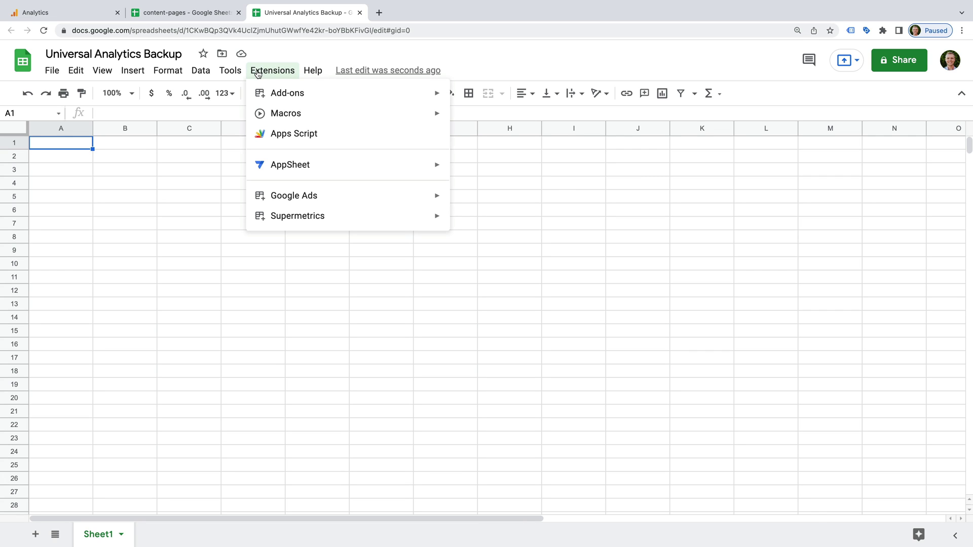
{"action": "mouse_move", "coordinate": [346, 99]}
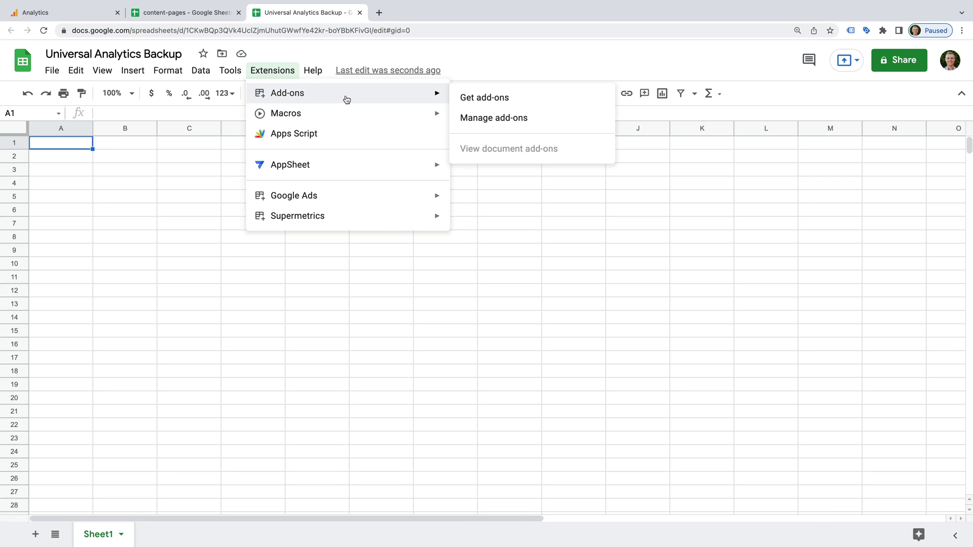
{"action": "left_click", "coordinate": [518, 98]}
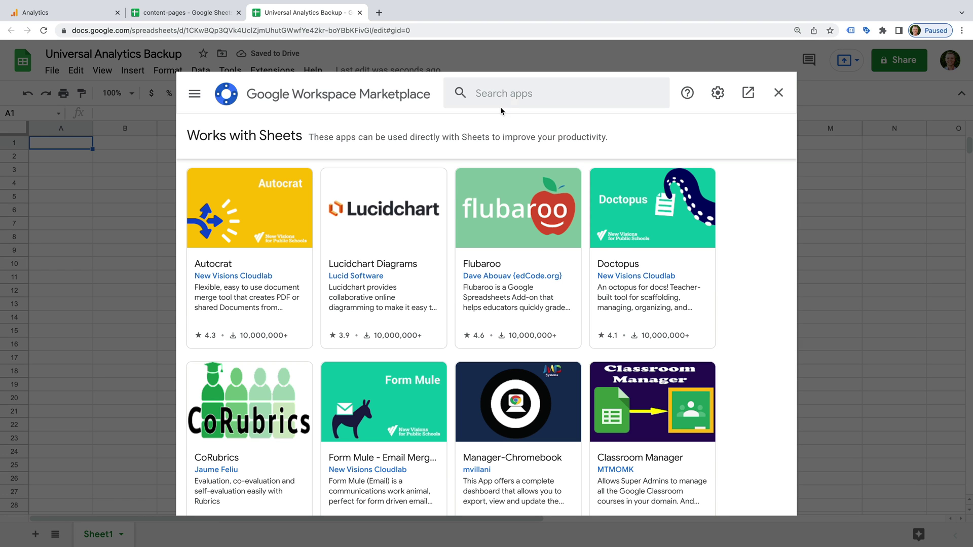
{"action": "left_click", "coordinate": [504, 97]}
{"action": "type", "text": "Google Analytics"}
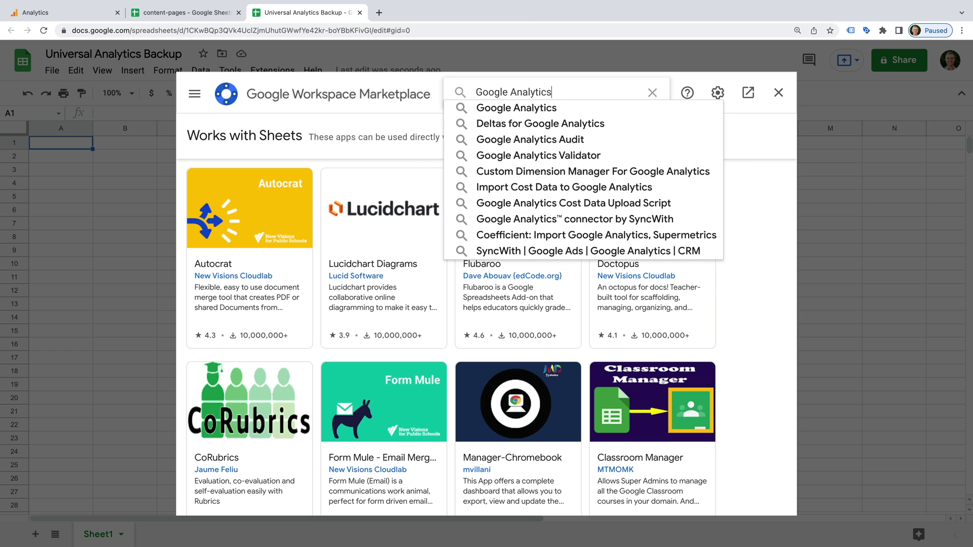
{"action": "key", "text": "Return"}
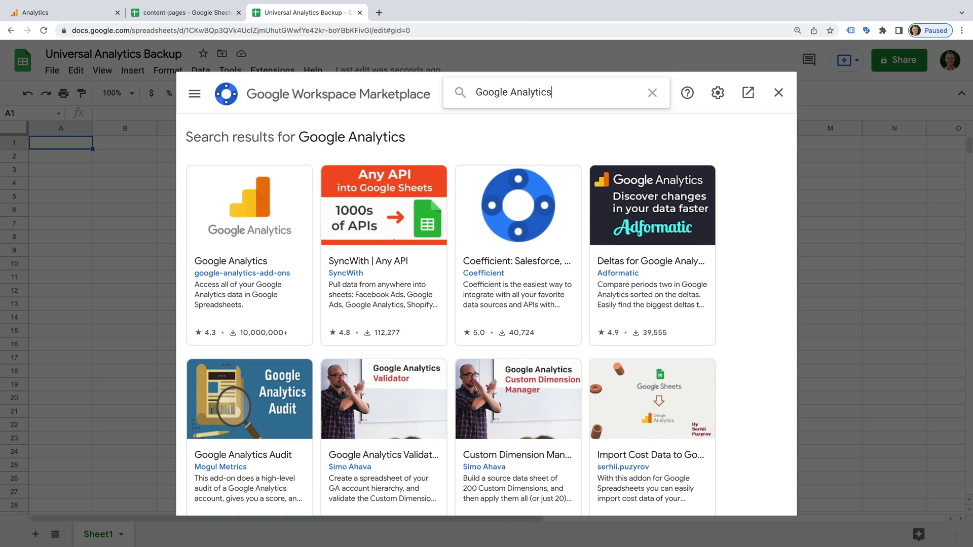
{"action": "left_click", "coordinate": [281, 222]}
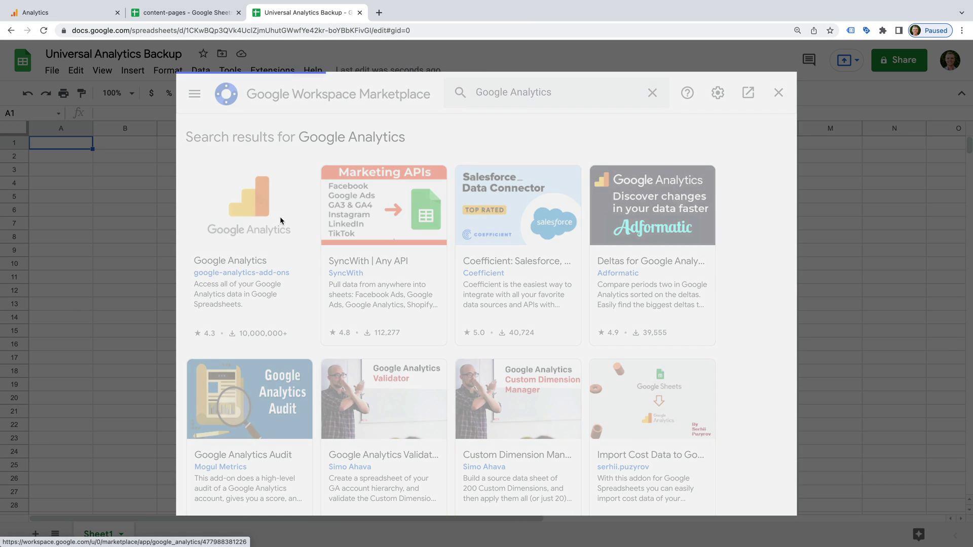
Install the Google Analytics add-on, granting it the requested permissions with the existing Google account, and close the marketplace.
{"action": "left_click", "coordinate": [630, 178]}
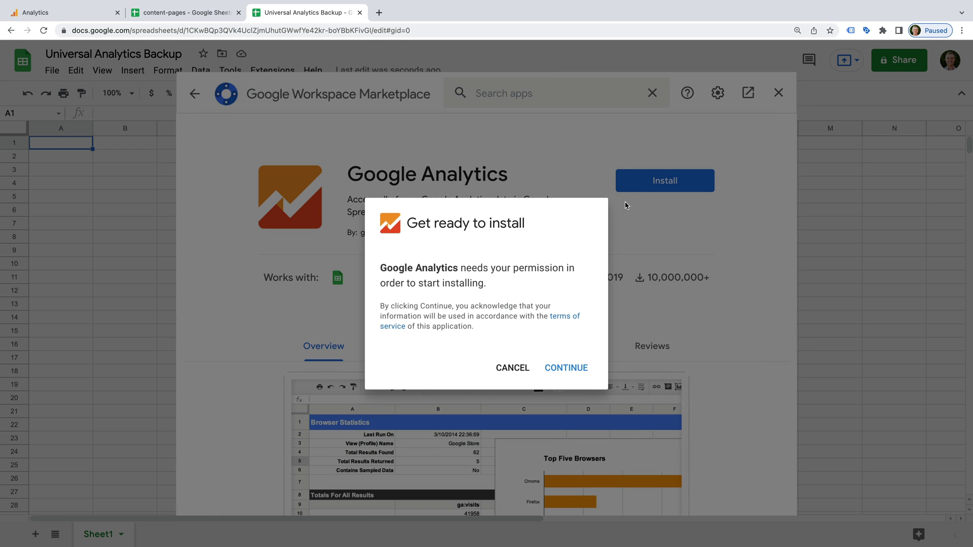
{"action": "left_click", "coordinate": [570, 368]}
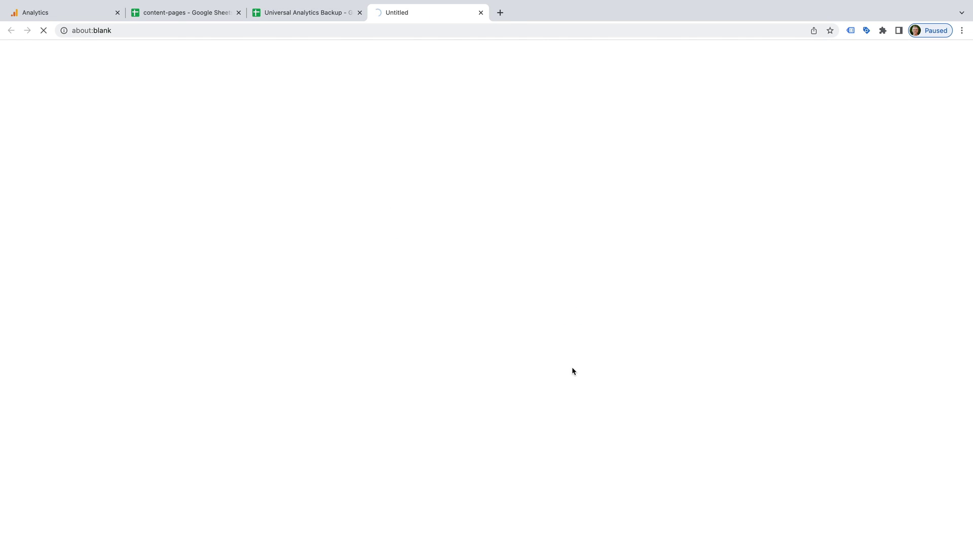
{"action": "left_click", "coordinate": [473, 273]}
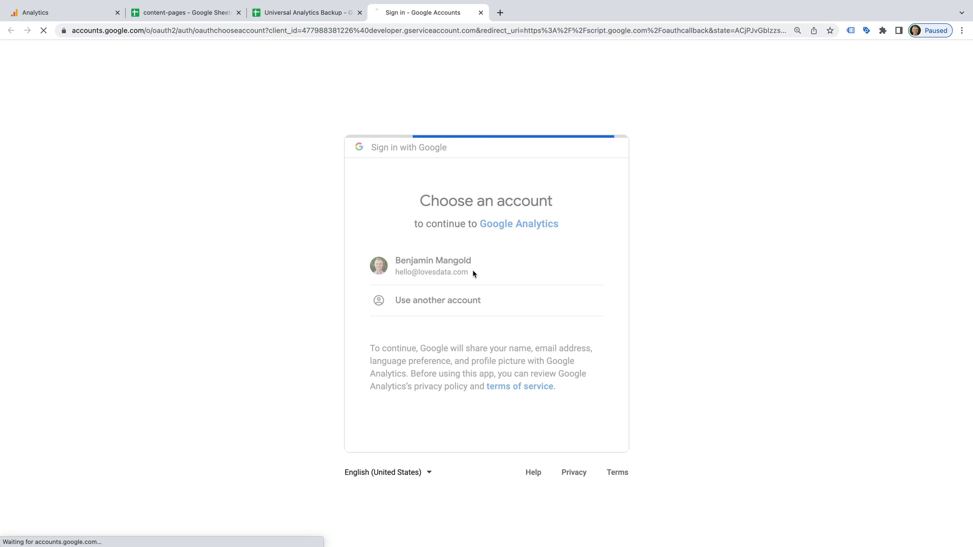
{"action": "scroll", "coordinate": [501, 300], "scroll_direction": "down", "scroll_amount": 5}
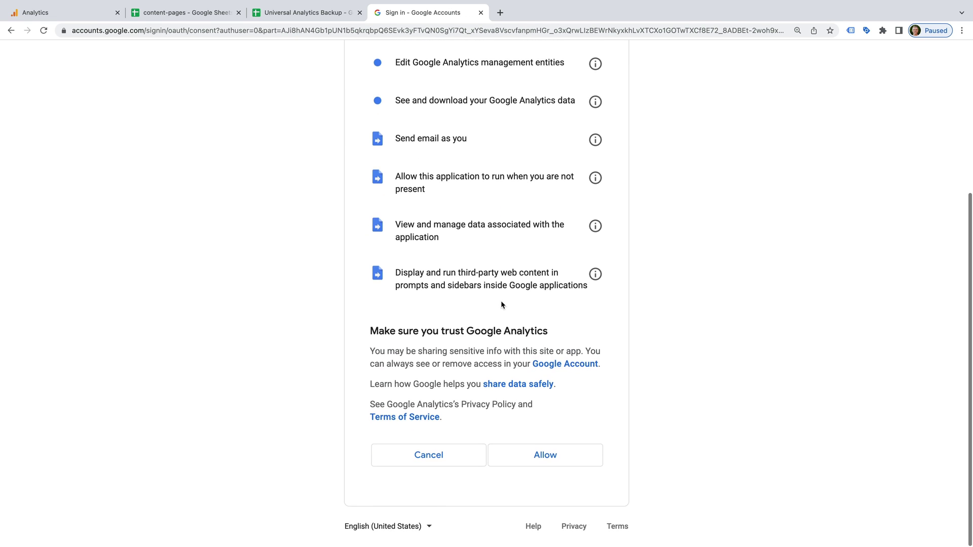
{"action": "left_click", "coordinate": [544, 460]}
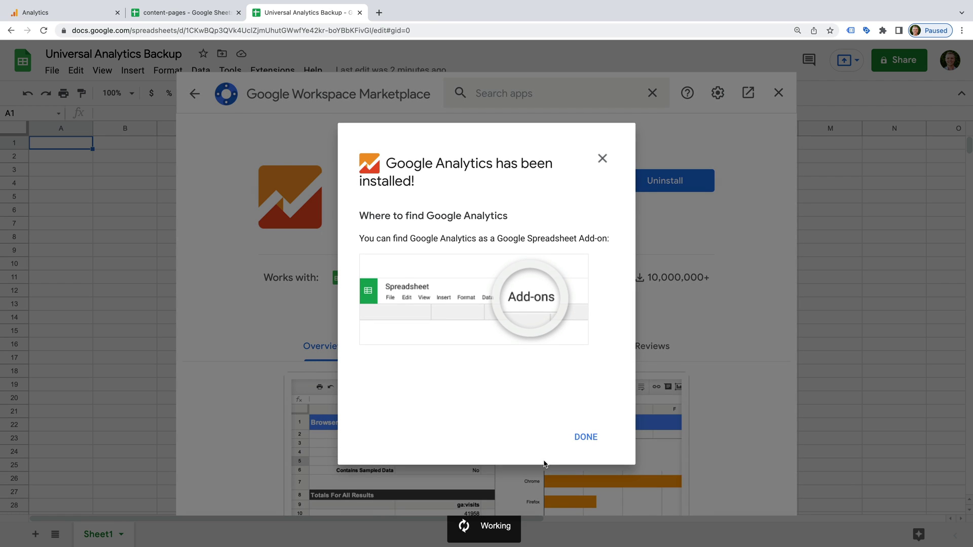
{"action": "left_click", "coordinate": [586, 438]}
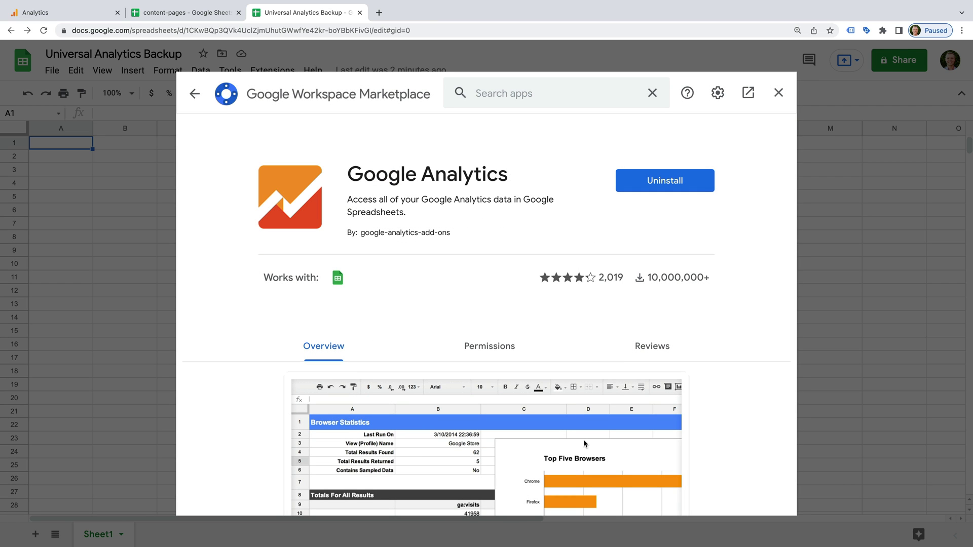
{"action": "left_click", "coordinate": [778, 92]}
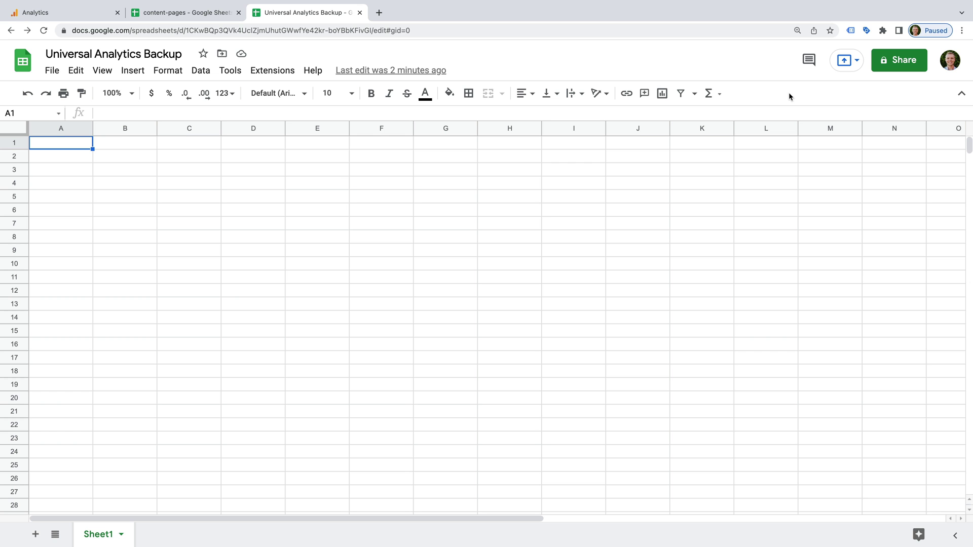
Start a new Google Analytics add-on report named "Pageviews" using the Loves Data Demo account.
{"action": "left_click", "coordinate": [264, 71]}
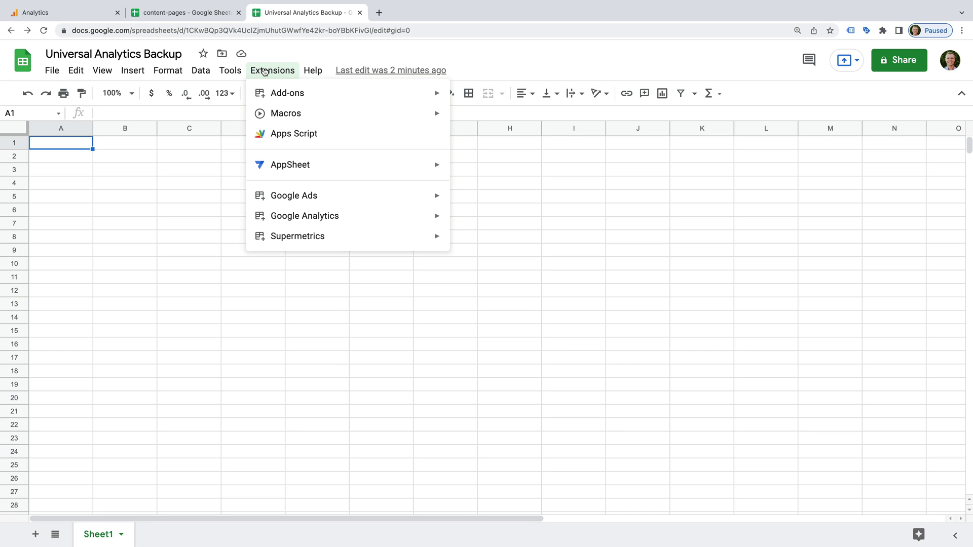
{"action": "mouse_move", "coordinate": [382, 218]}
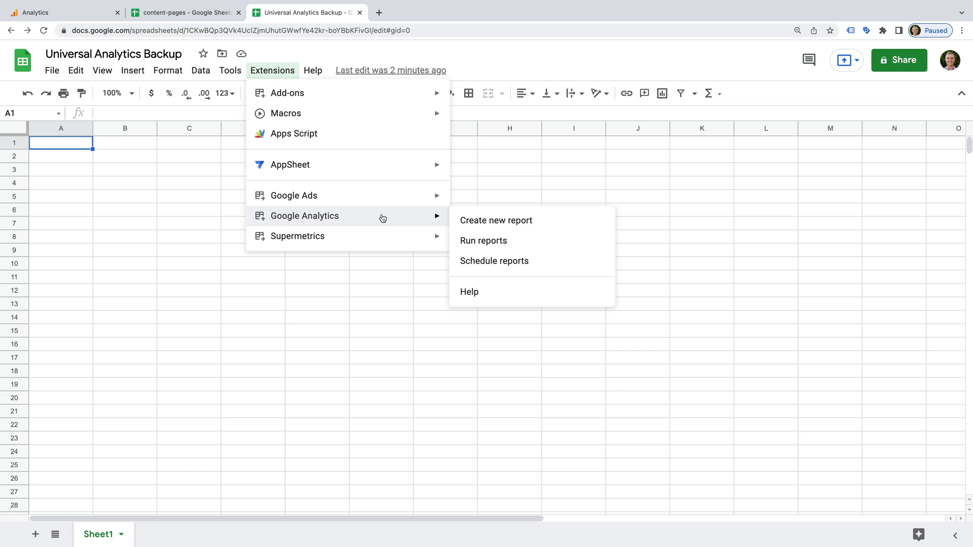
{"action": "left_click", "coordinate": [528, 220]}
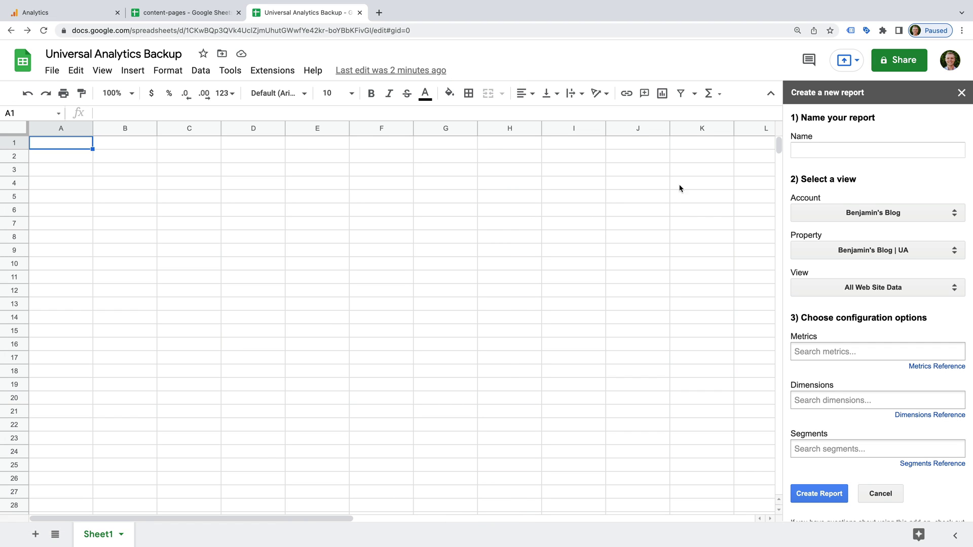
{"action": "left_click", "coordinate": [809, 147]}
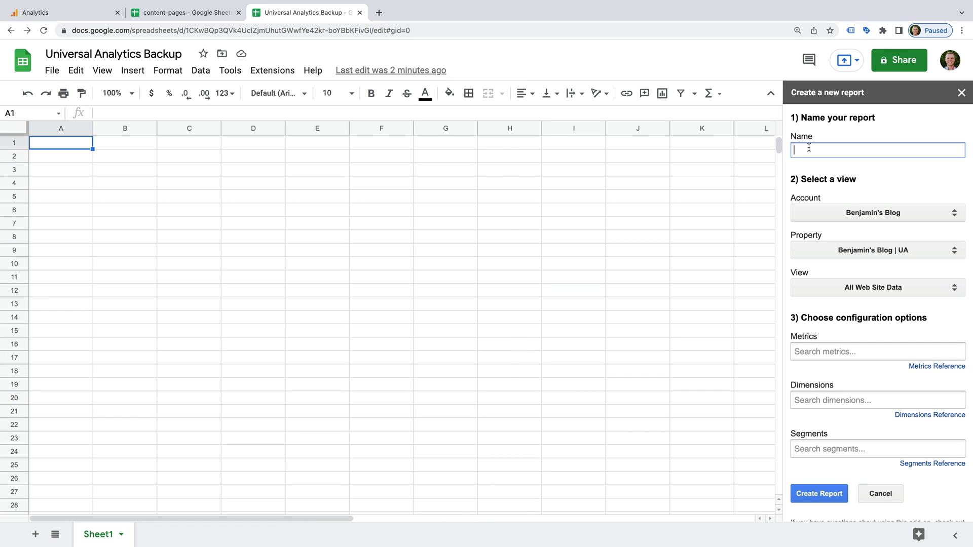
{"action": "type", "text": "Pageviews"}
{"action": "left_click", "coordinate": [885, 213]}
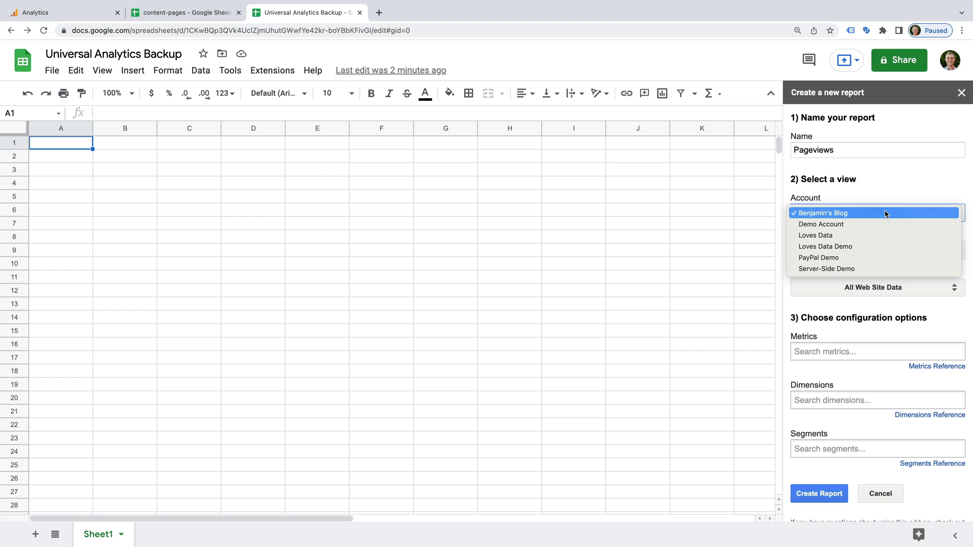
{"action": "left_click", "coordinate": [887, 247]}
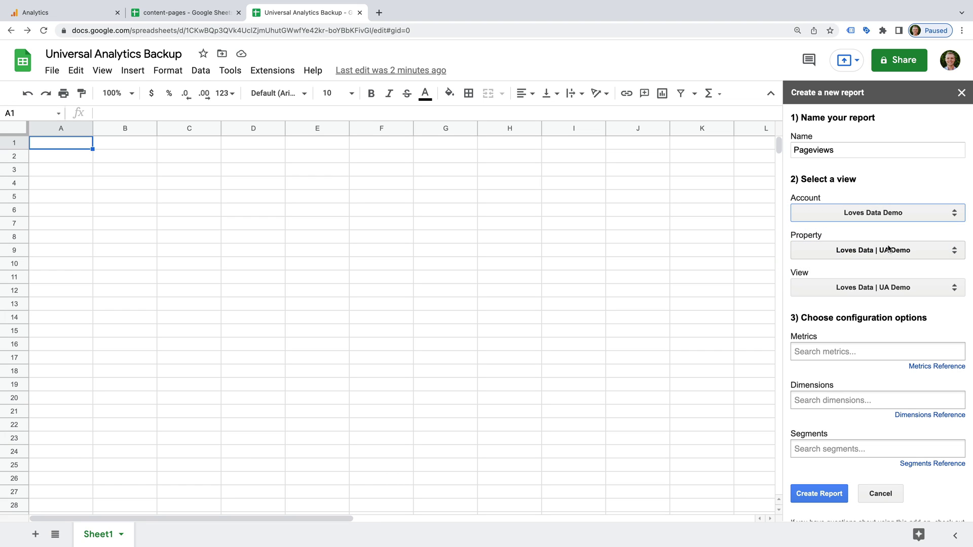
Add Pageviews and Unique Pageviews as the report's metrics.
{"action": "left_click", "coordinate": [868, 352]}
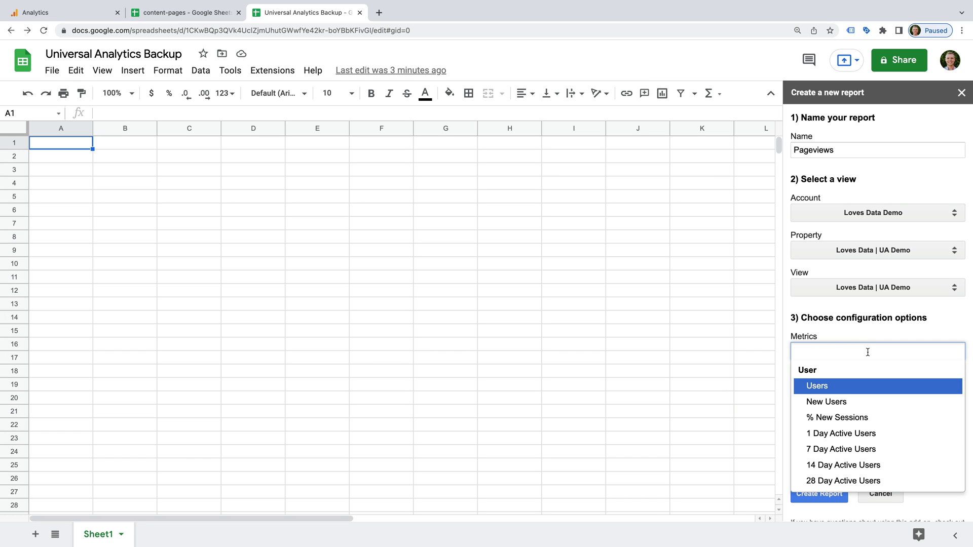
{"action": "type", "text": "pageview"}
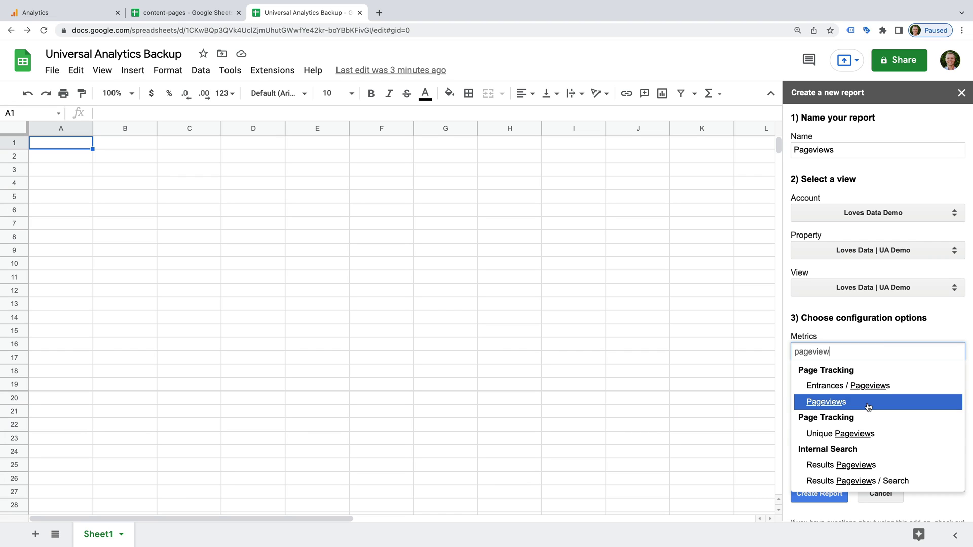
{"action": "left_click", "coordinate": [866, 402]}
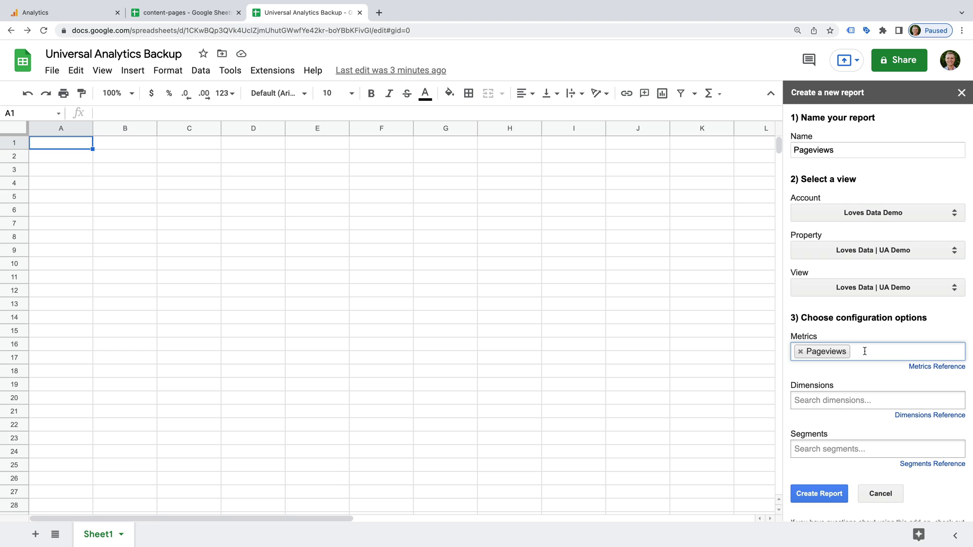
{"action": "type", "text": "unique"}
{"action": "left_click", "coordinate": [867, 418]}
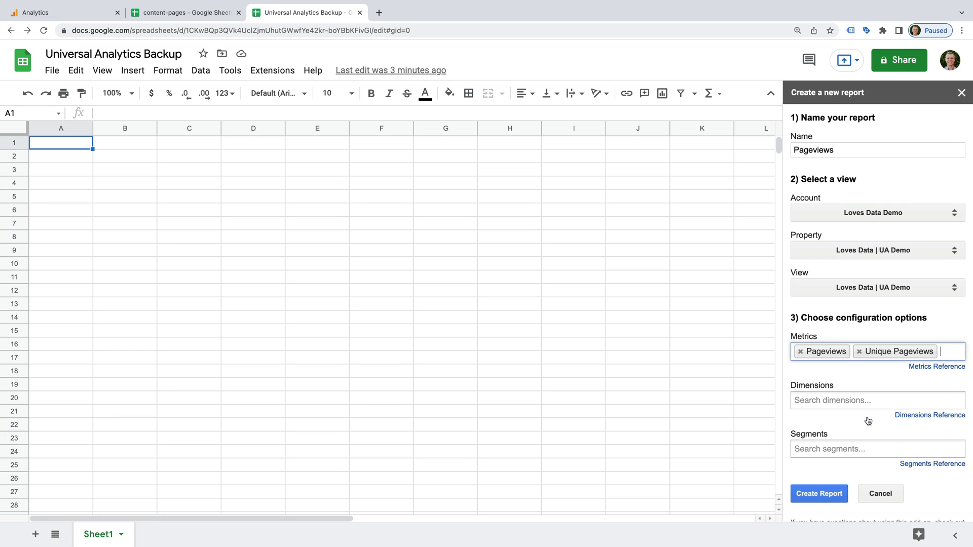
Add Avg. Time on Page, Entrances and Exits to the Pageviews report's metrics.
{"action": "type", "text": "avg."}
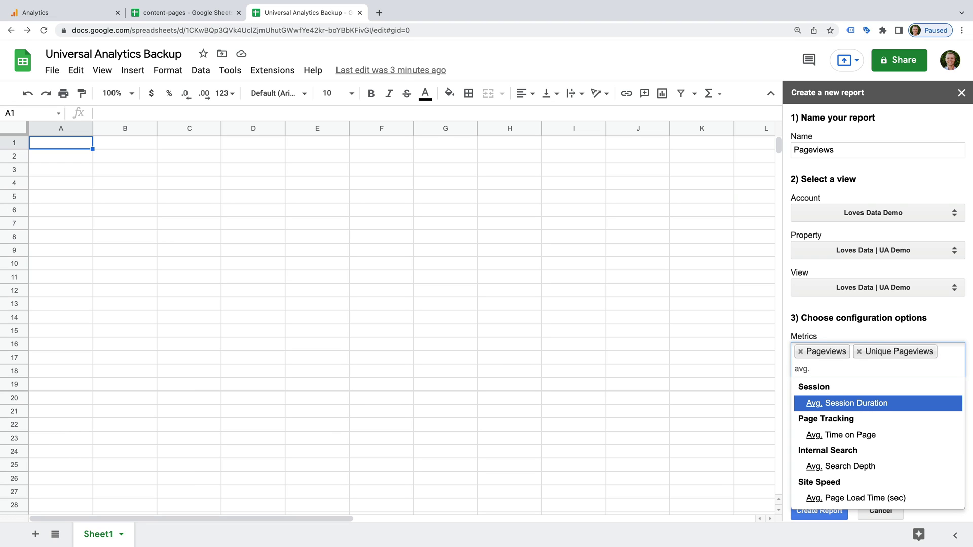
{"action": "left_click", "coordinate": [905, 435]}
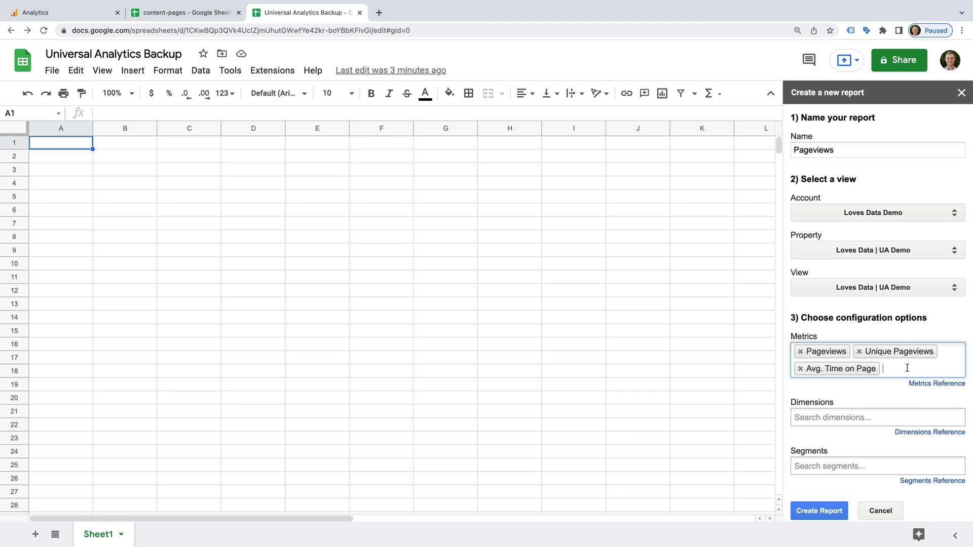
{"action": "type", "text": "entran"}
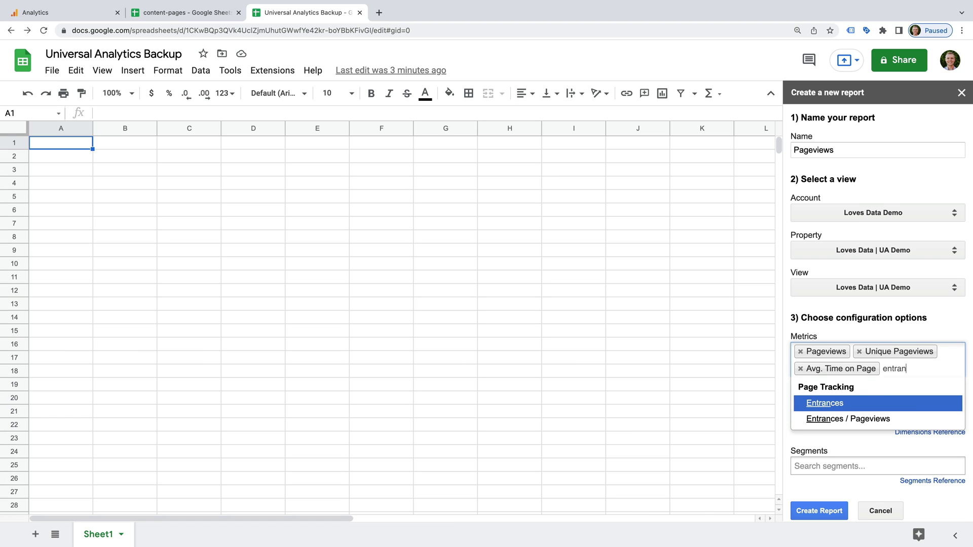
{"action": "left_click", "coordinate": [856, 403]}
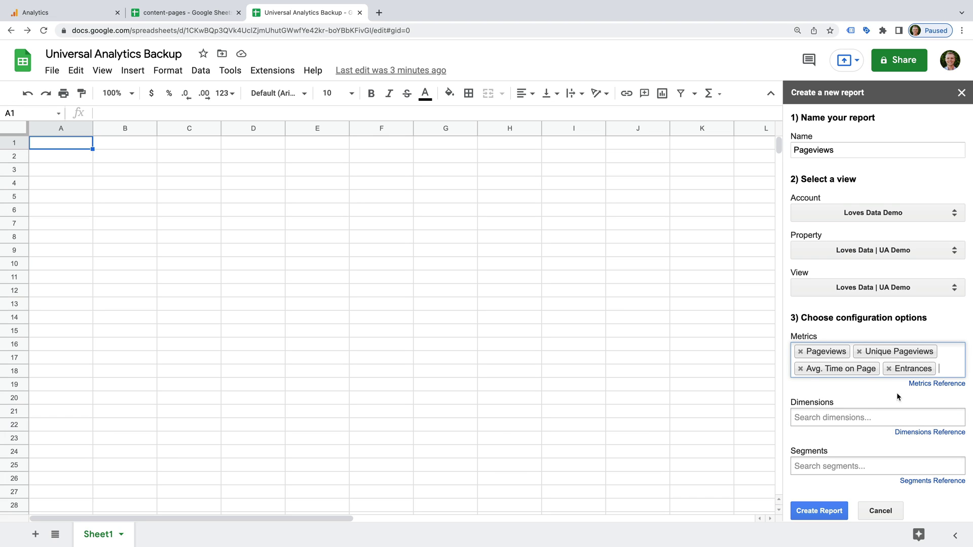
{"action": "type", "text": "exit"}
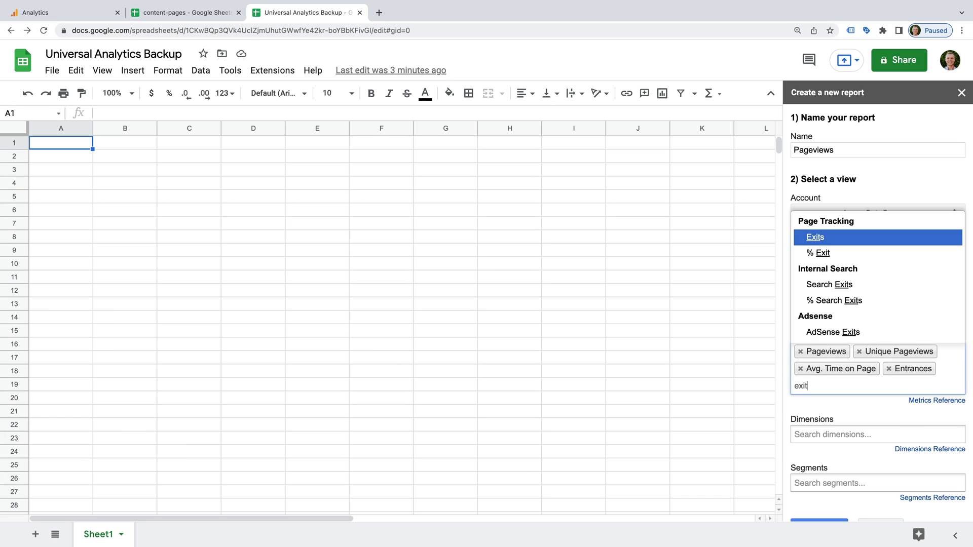
{"action": "left_click", "coordinate": [859, 238]}
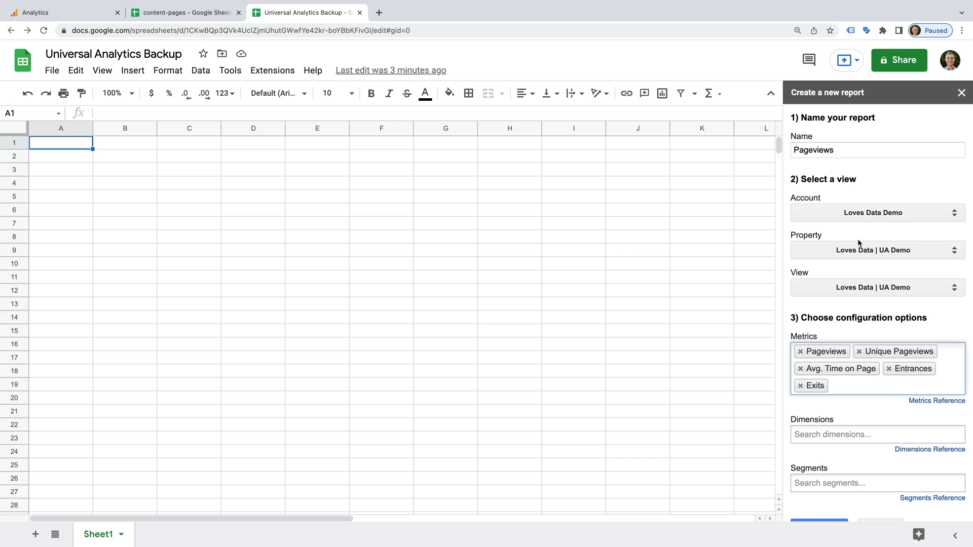
Add Page and Date as the report's dimensions and create the report configuration.
{"action": "left_click", "coordinate": [818, 438]}
{"action": "type", "text": "page"}
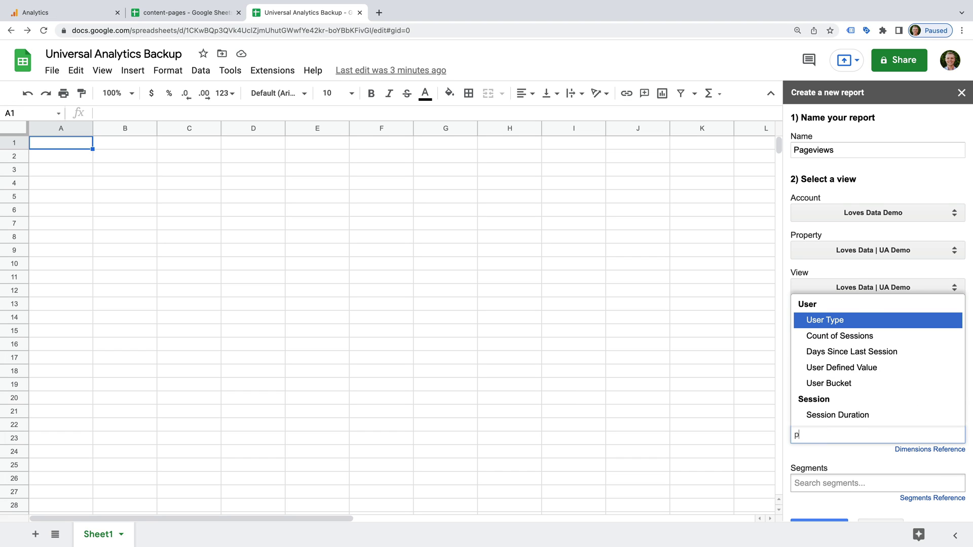
{"action": "left_click", "coordinate": [822, 321]}
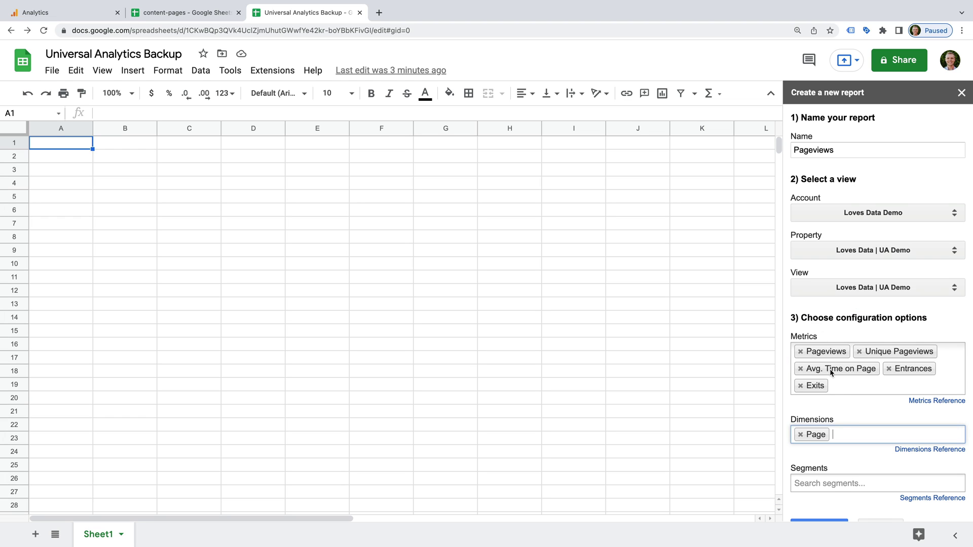
{"action": "type", "text": "date"}
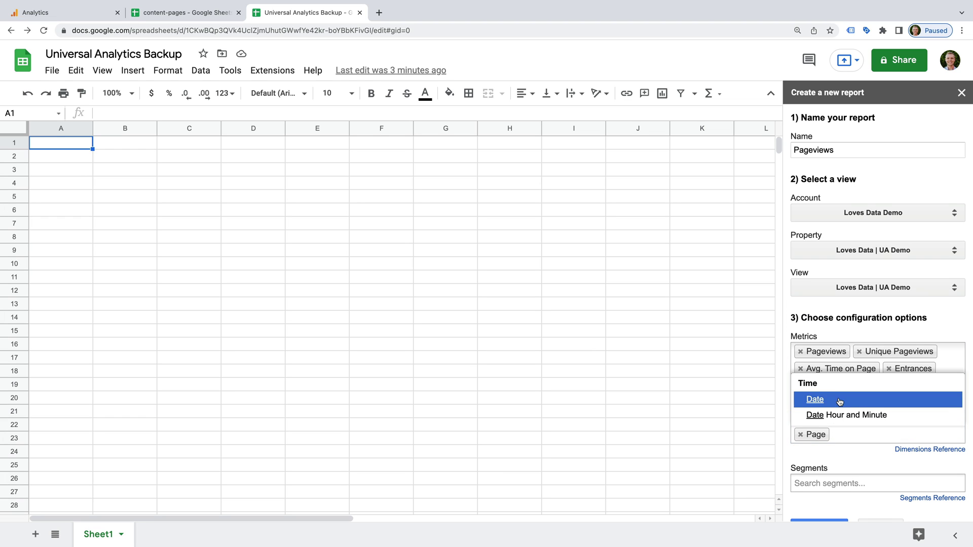
{"action": "left_click", "coordinate": [836, 400]}
{"action": "scroll", "coordinate": [857, 469], "scroll_direction": "down", "scroll_amount": 2}
{"action": "left_click", "coordinate": [817, 472]}
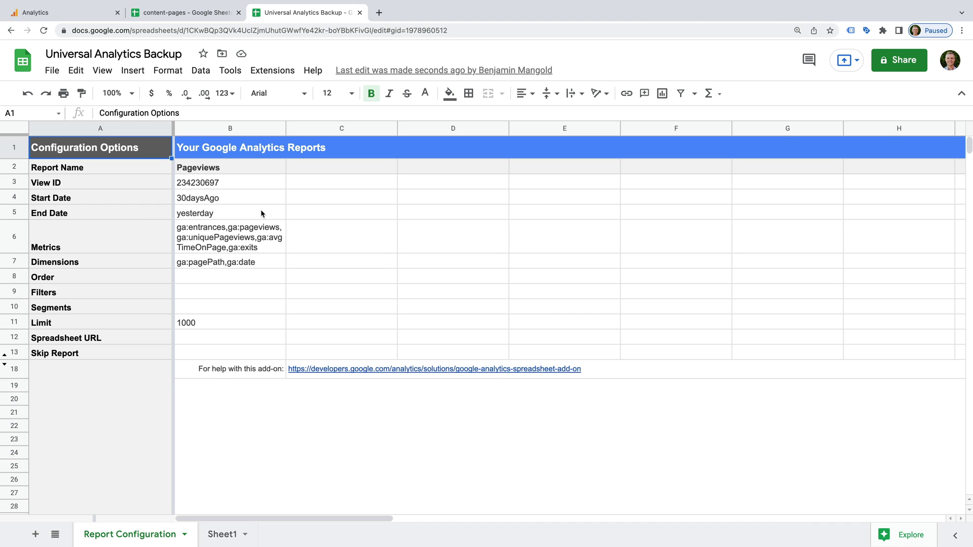
Switch to Google Analytics and open the All Pages report under Behavior's Site Content.
{"action": "left_click", "coordinate": [89, 19]}
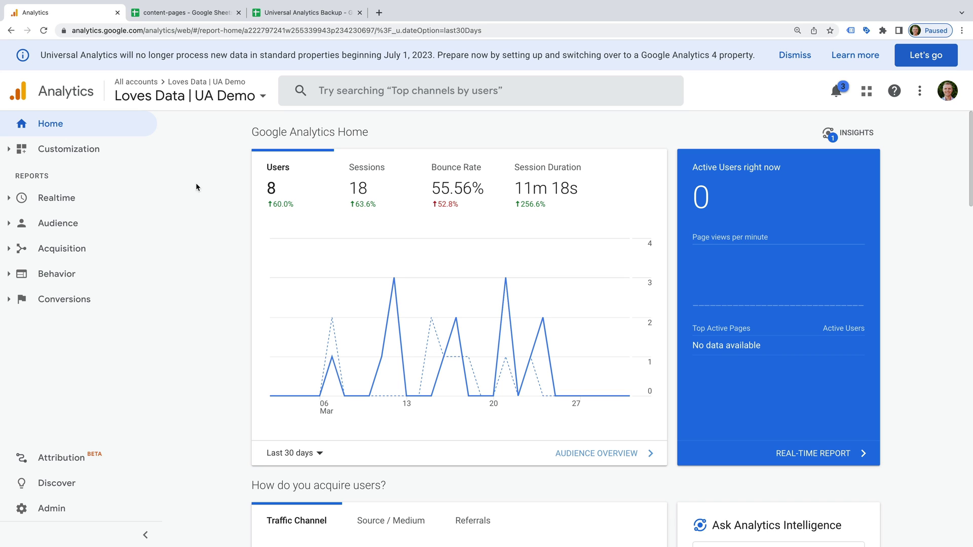
{"action": "left_click", "coordinate": [65, 276]}
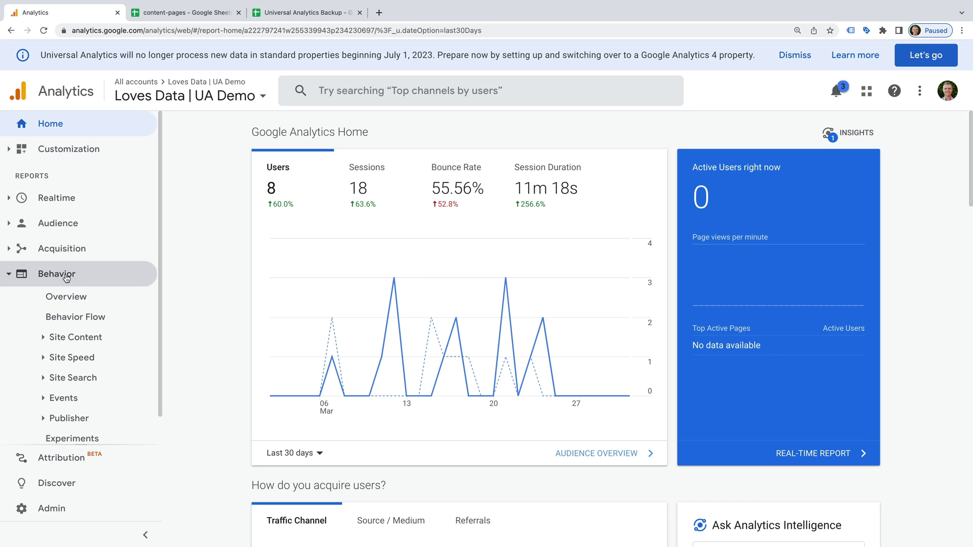
{"action": "left_click", "coordinate": [99, 338]}
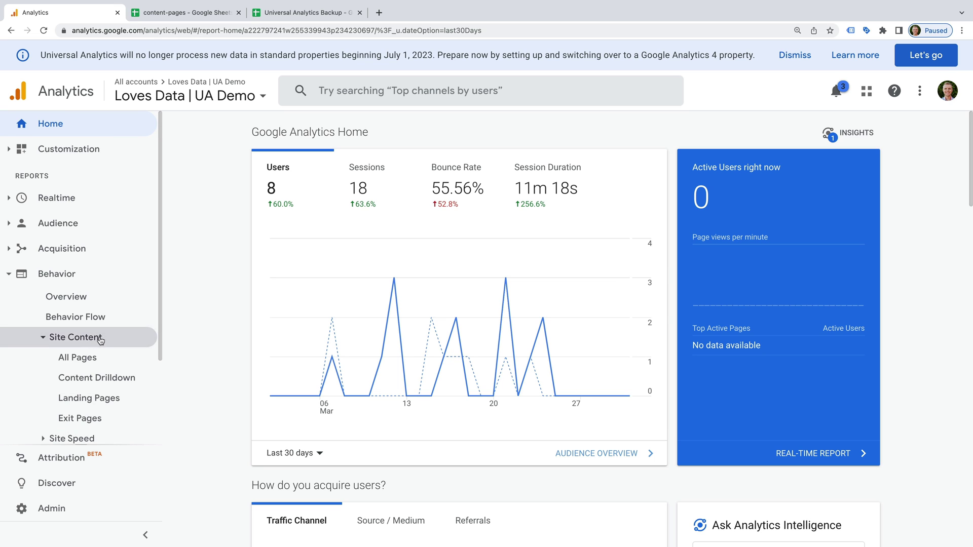
{"action": "left_click", "coordinate": [126, 364]}
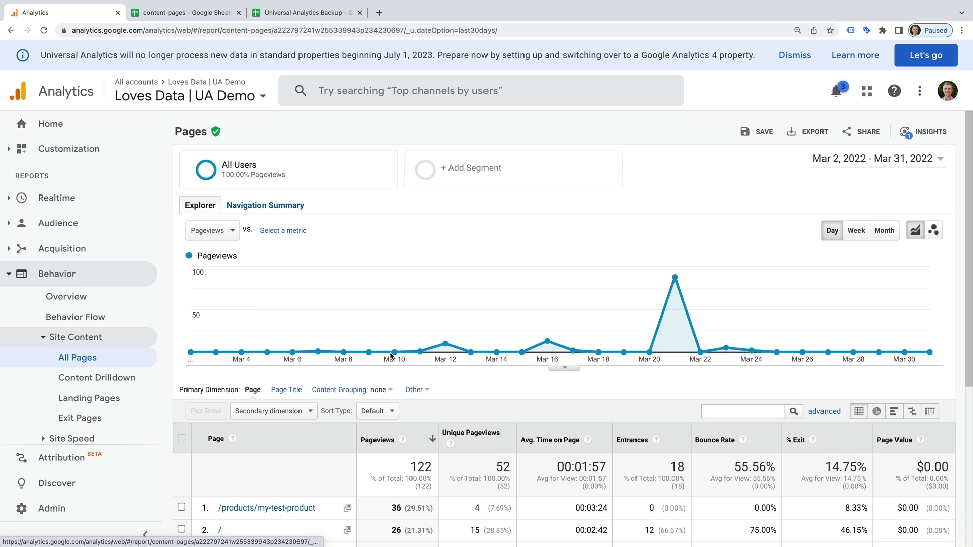
Add Date as the secondary dimension of the Pages report and check the table's total row count.
{"action": "left_click", "coordinate": [306, 415]}
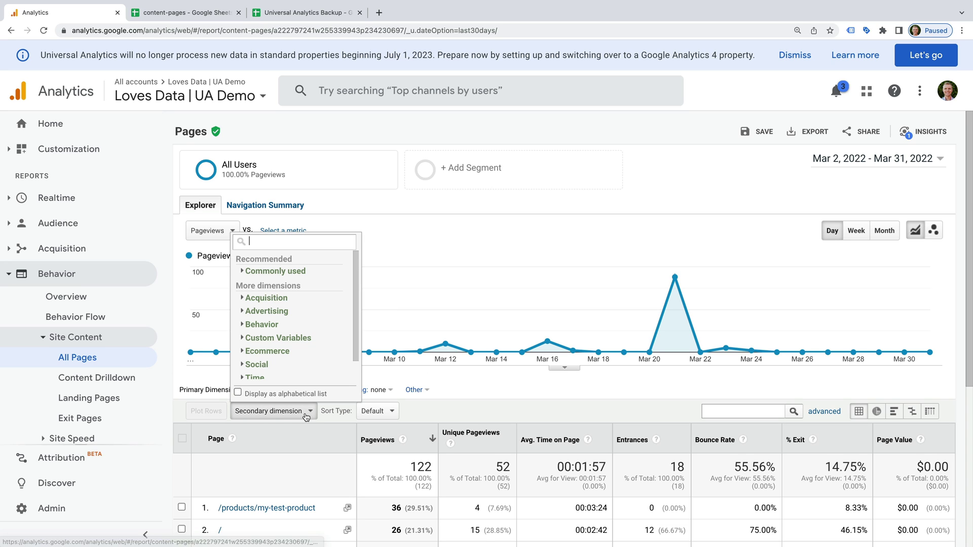
{"action": "type", "text": "date"}
{"action": "left_click", "coordinate": [315, 301]}
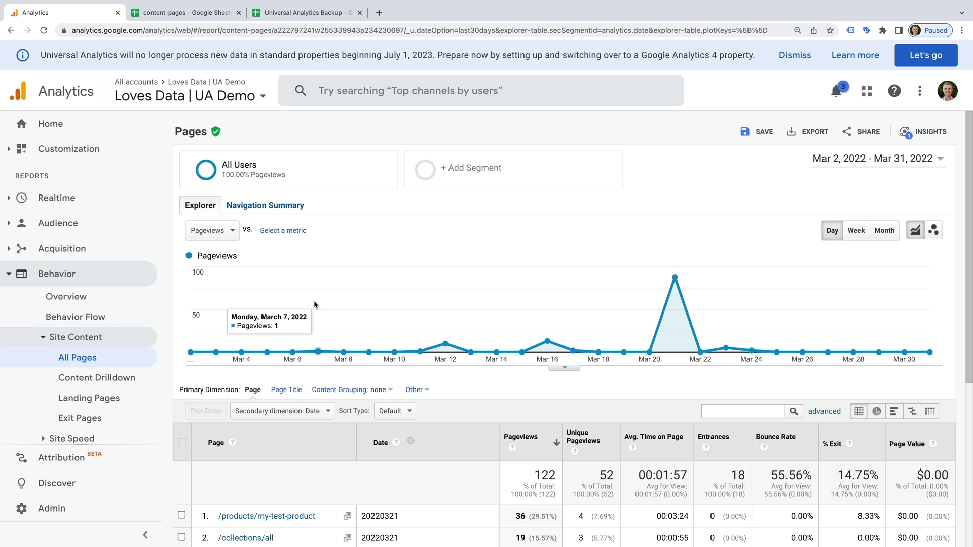
{"action": "scroll", "coordinate": [497, 363], "scroll_direction": "down", "scroll_amount": 2}
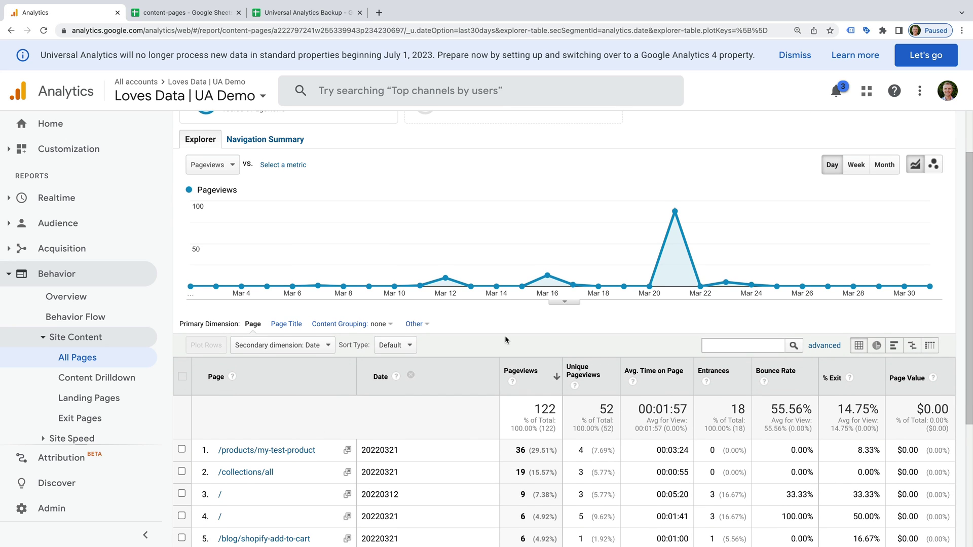
{"action": "scroll", "coordinate": [505, 336], "scroll_direction": "down", "scroll_amount": 2}
{"action": "scroll", "coordinate": [505, 339], "scroll_direction": "down", "scroll_amount": 3}
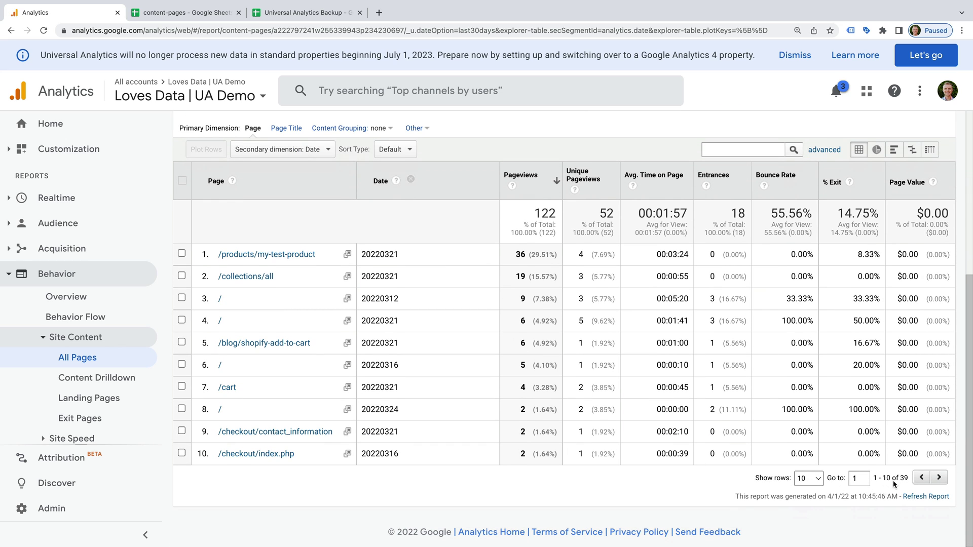
{"action": "left_click_drag", "start_coordinate": [901, 479], "coordinate": [909, 484]}
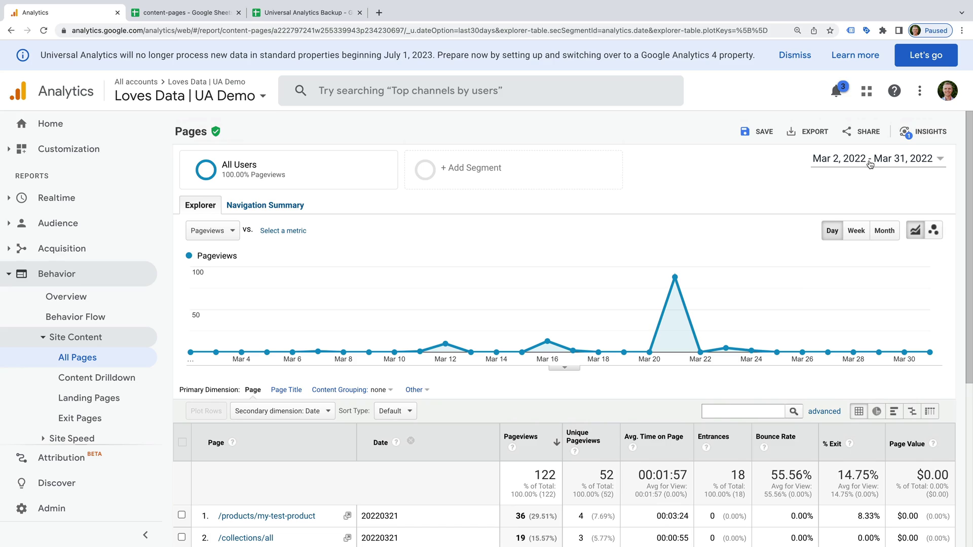
Set the Pages report's date range to Jan 1, 2021 - Dec 31, 2021 and check the total row count.
{"action": "left_click", "coordinate": [870, 162]}
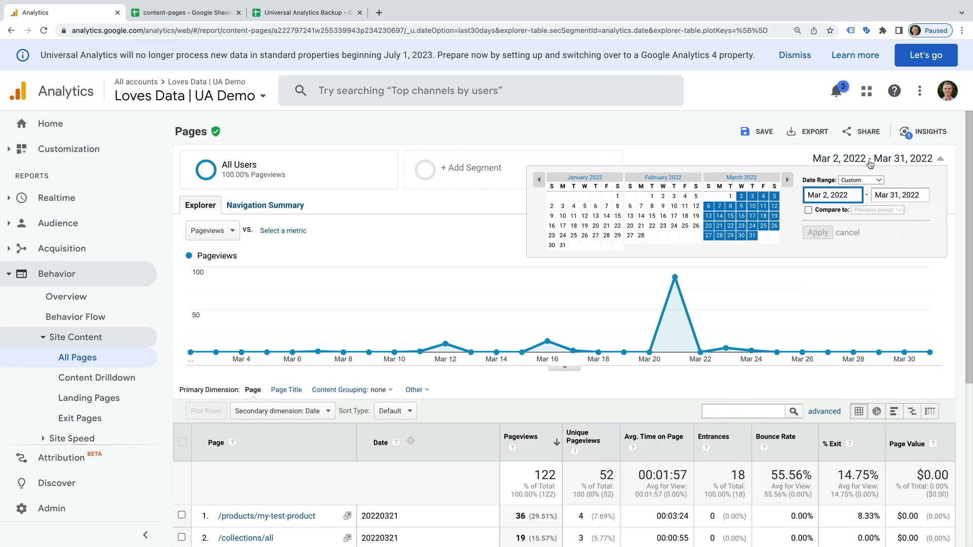
{"action": "triple_click", "coordinate": [853, 197]}
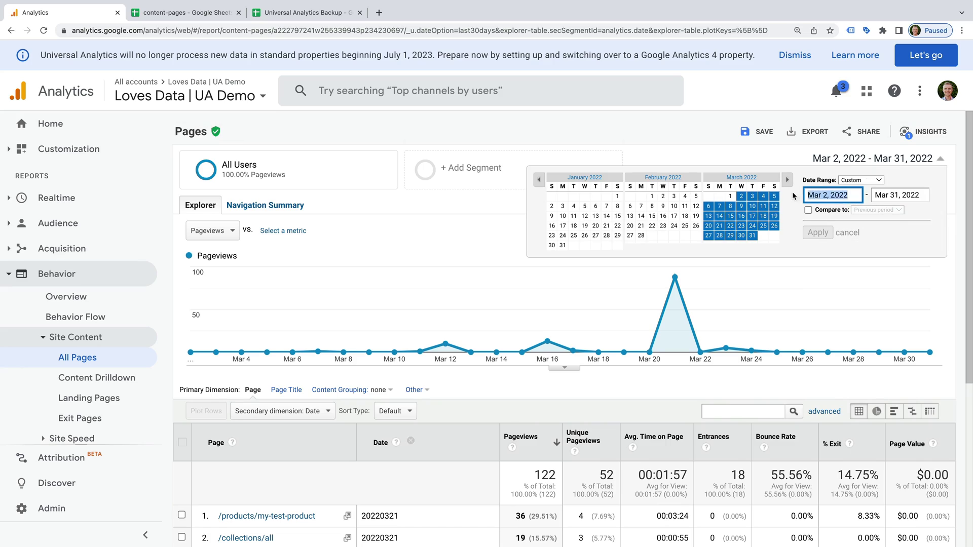
{"action": "type", "text": "jan 1, 2021"}
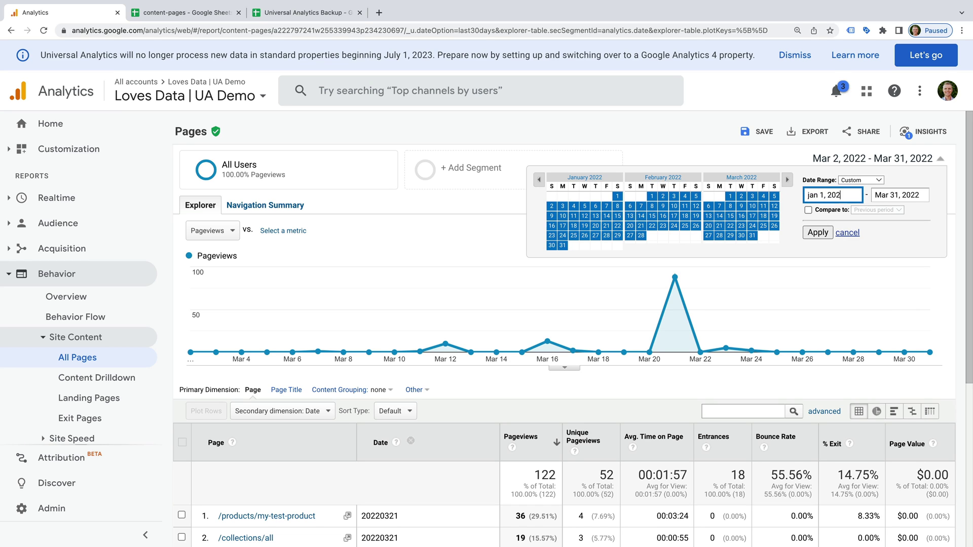
{"action": "left_click", "coordinate": [898, 196]}
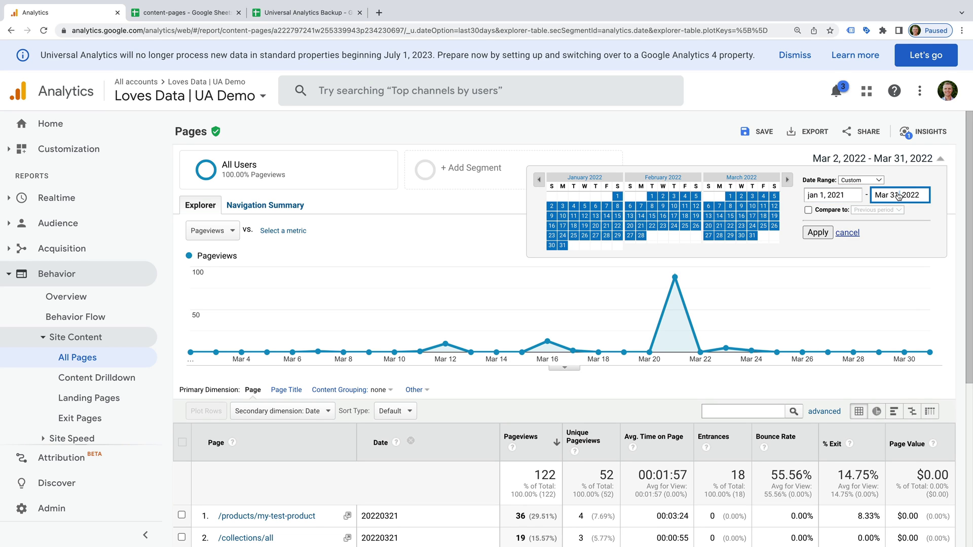
{"action": "triple_click", "coordinate": [899, 196]}
{"action": "type", "text": "dec 31,"}
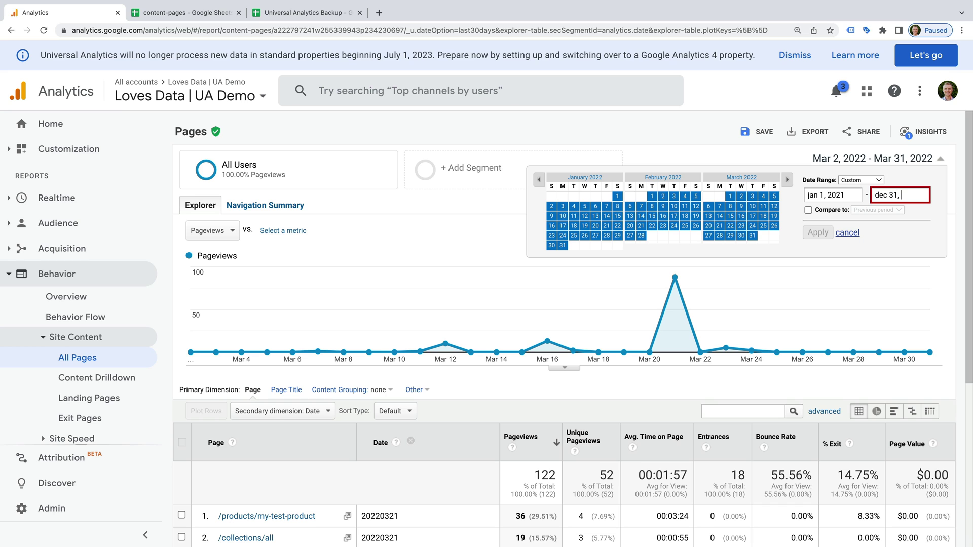
{"action": "type", "text": " 2021"}
{"action": "left_click", "coordinate": [823, 235]}
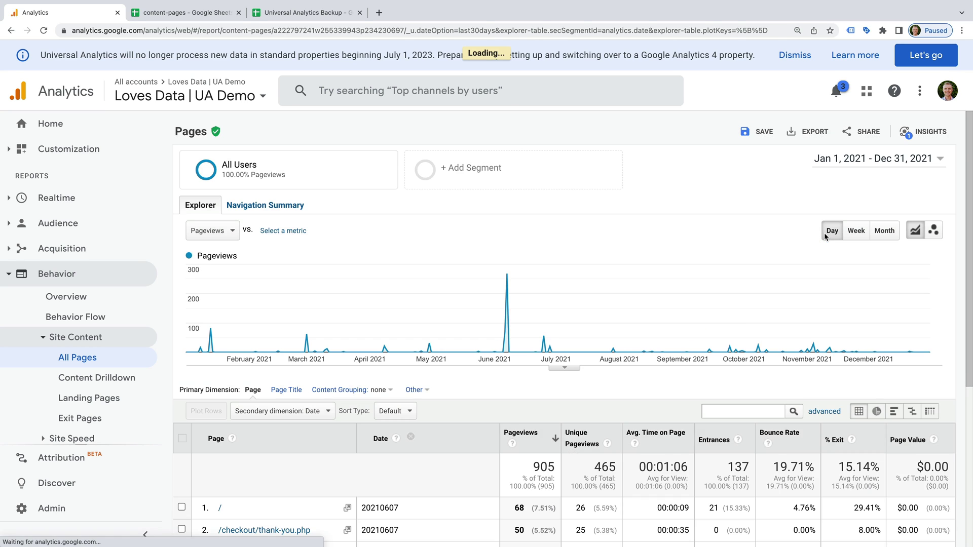
{"action": "scroll", "coordinate": [825, 232], "scroll_direction": "down", "scroll_amount": 5}
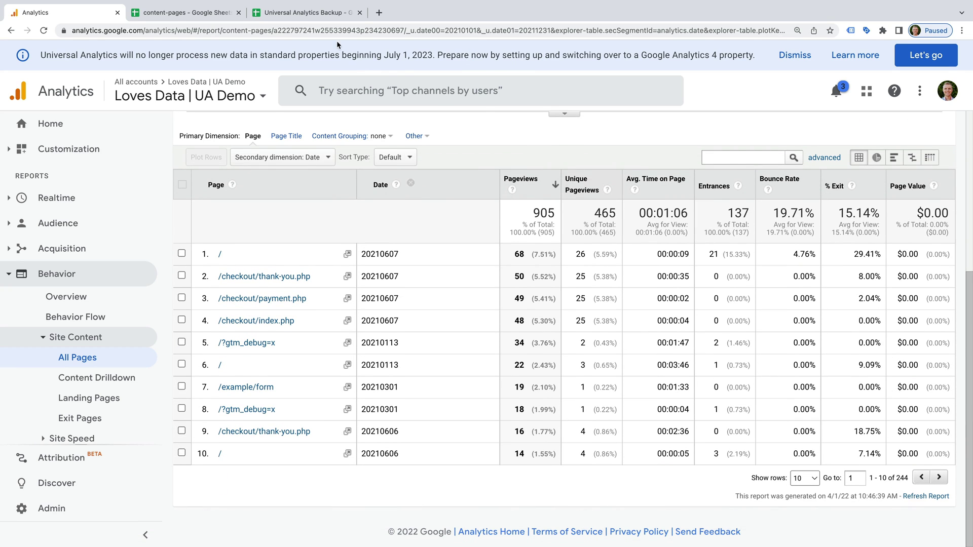
Switch back to the Universal Analytics Backup spreadsheet and set the Pageviews report's Limit to 100000.
{"action": "left_click", "coordinate": [330, 14]}
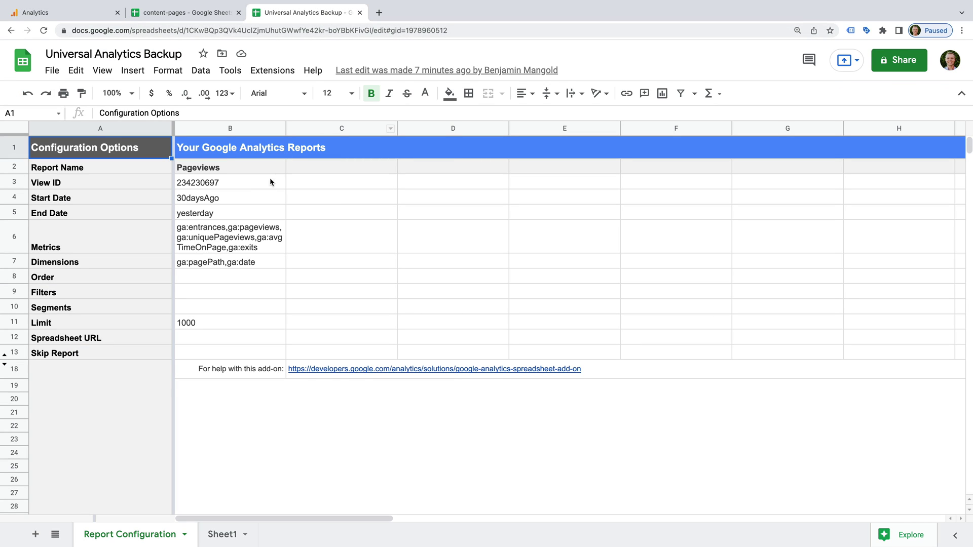
{"action": "left_click", "coordinate": [228, 320]}
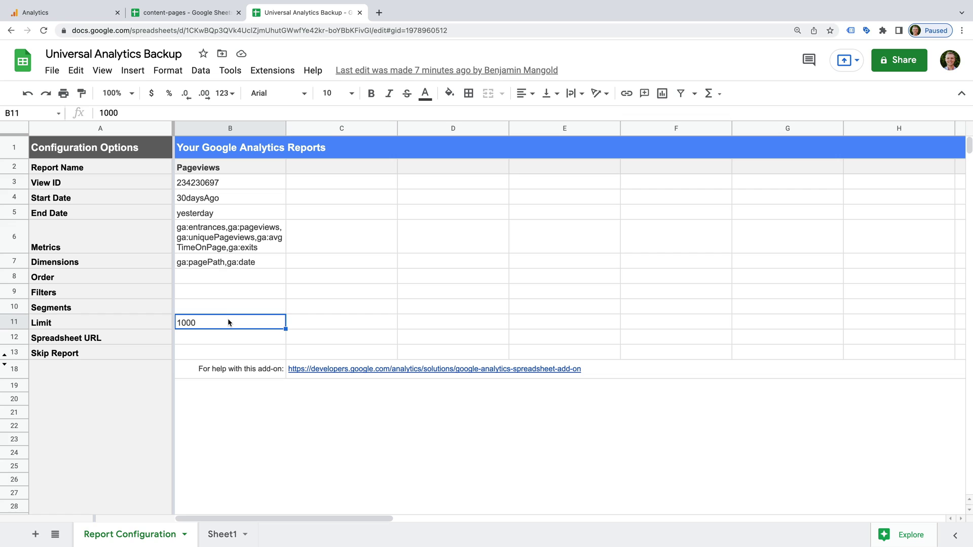
{"action": "double_click", "coordinate": [228, 320]}
{"action": "type", "text": "00"}
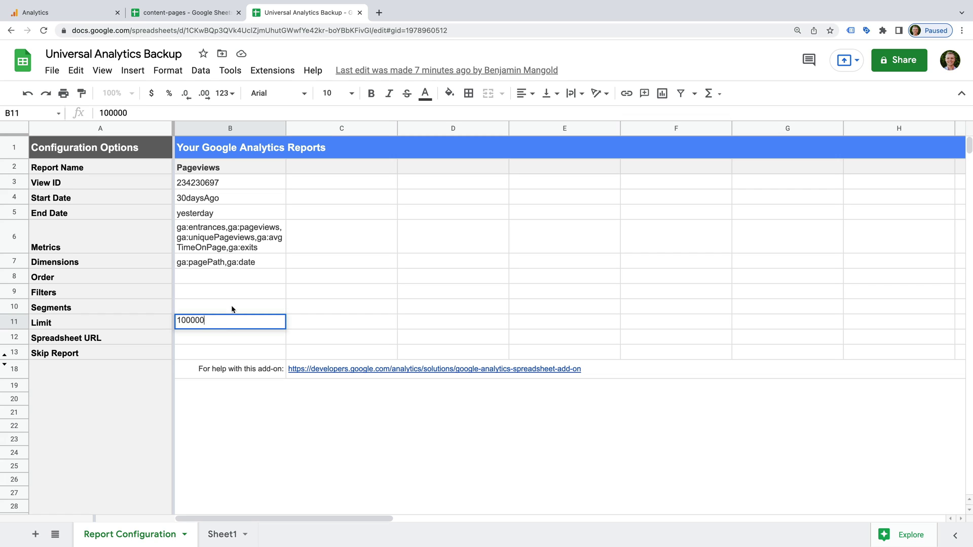
Set the Pageviews report's Start Date to 2021-01-01 and End Date to 2021-12-31.
{"action": "left_click", "coordinate": [219, 202]}
{"action": "type", "text": "20"}
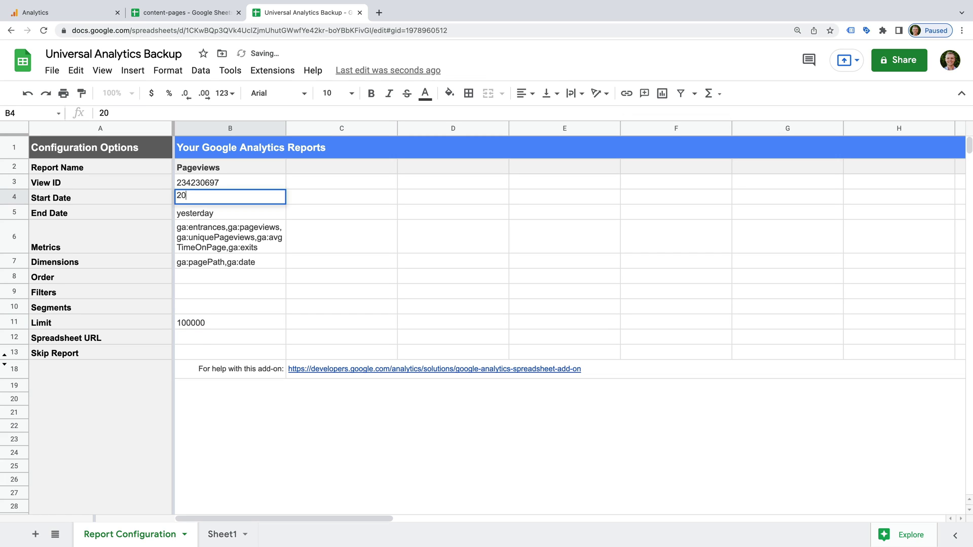
{"action": "type", "text": "21-01-01"}
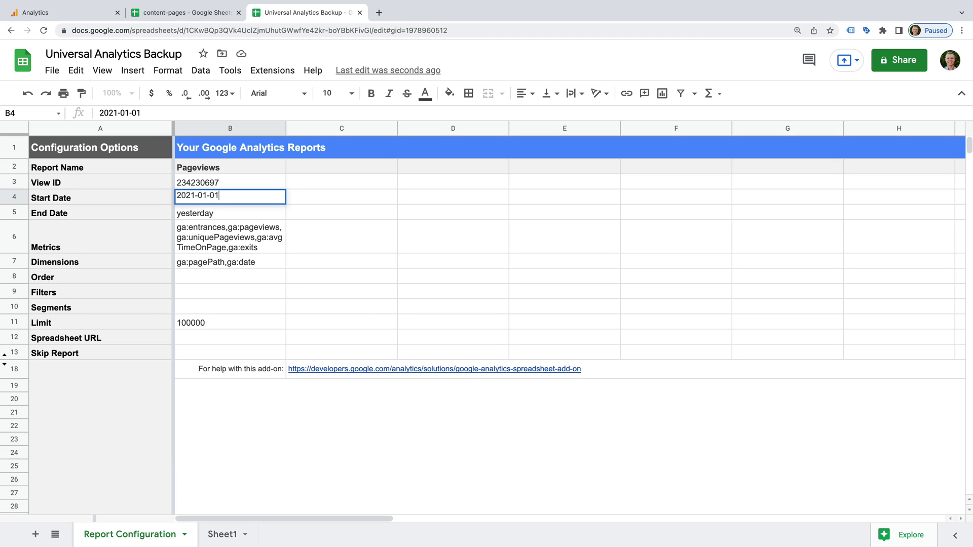
{"action": "left_click", "coordinate": [219, 215]}
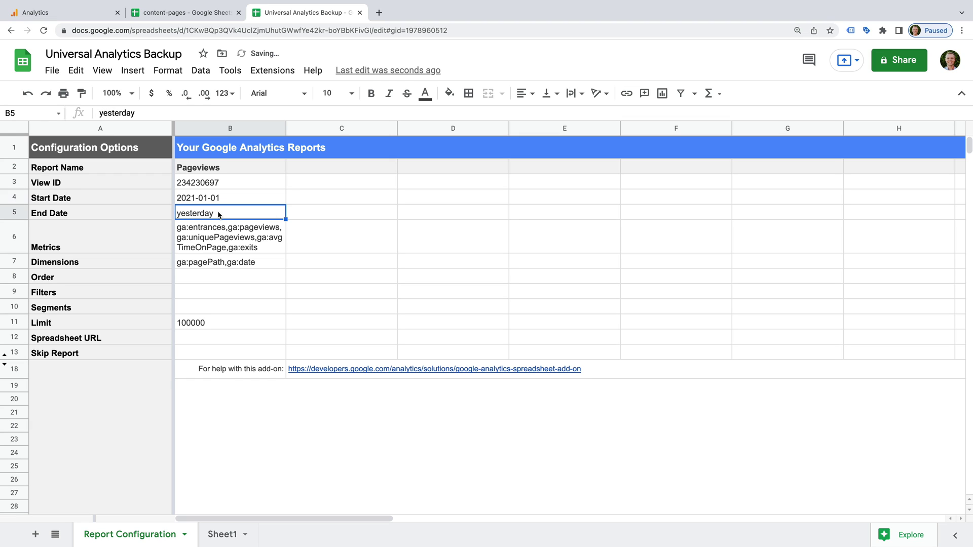
{"action": "type", "text": "2021"}
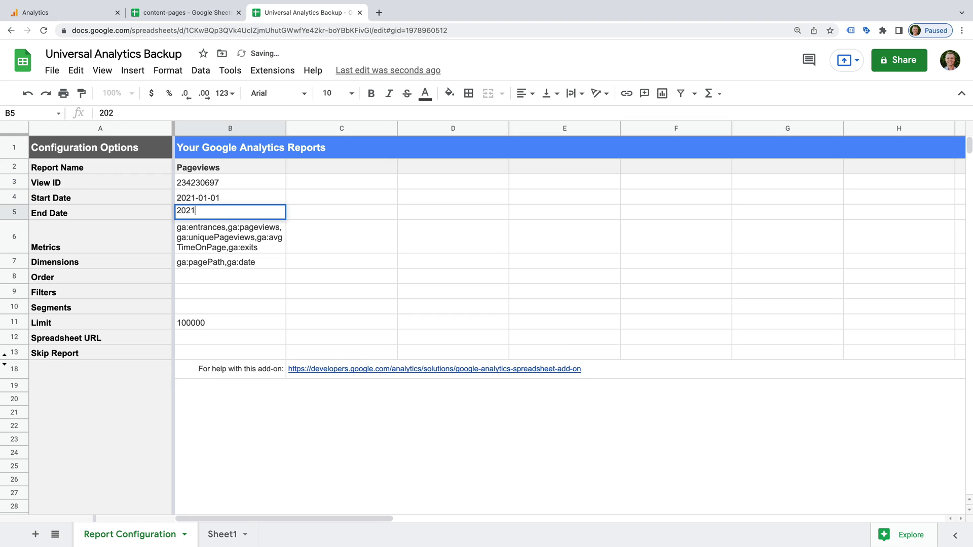
{"action": "type", "text": "-12-31"}
Run the configured report with the Google Analytics add-on.
{"action": "left_click", "coordinate": [277, 71]}
{"action": "mouse_move", "coordinate": [378, 215]}
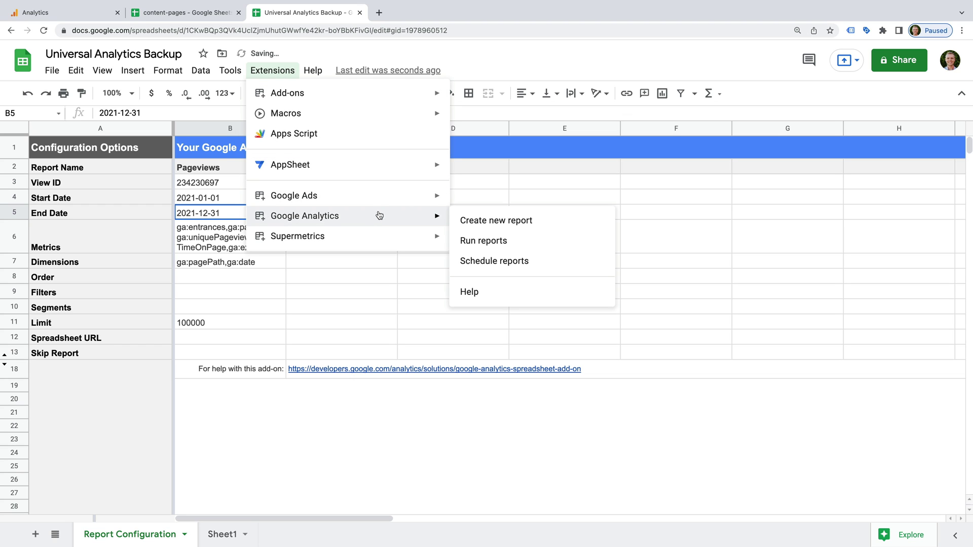
{"action": "left_click", "coordinate": [524, 243]}
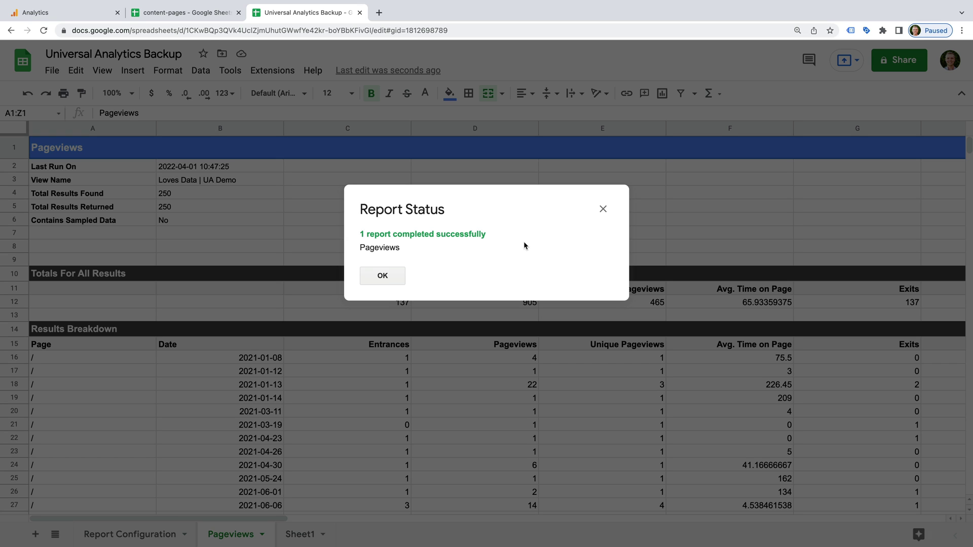
Dismiss the report status and review the Pageviews sheet's results across its rows and columns.
{"action": "left_click", "coordinate": [385, 276]}
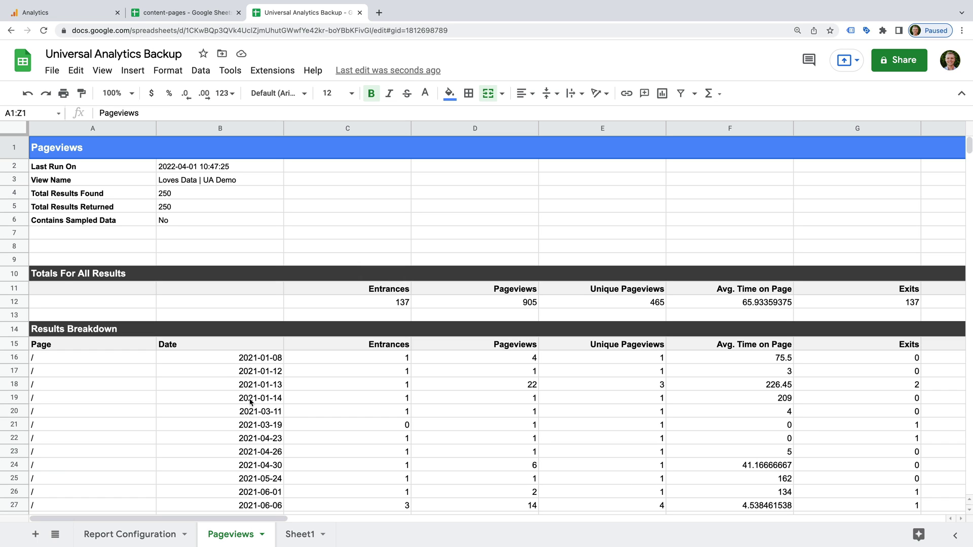
{"action": "scroll", "coordinate": [262, 276], "scroll_direction": "down", "scroll_amount": 5}
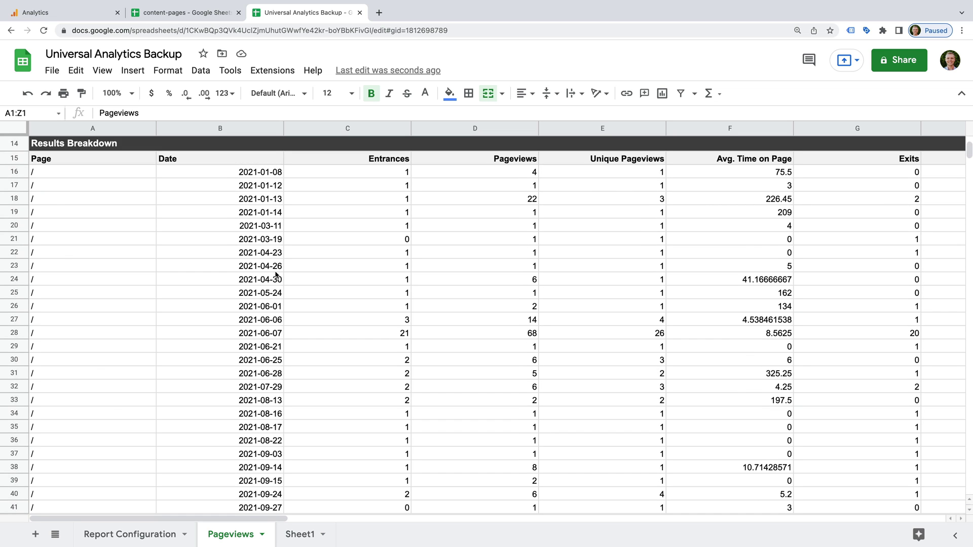
{"action": "scroll", "coordinate": [264, 277], "scroll_direction": "down", "scroll_amount": 5}
{"action": "scroll", "coordinate": [276, 276], "scroll_direction": "up", "scroll_amount": 10}
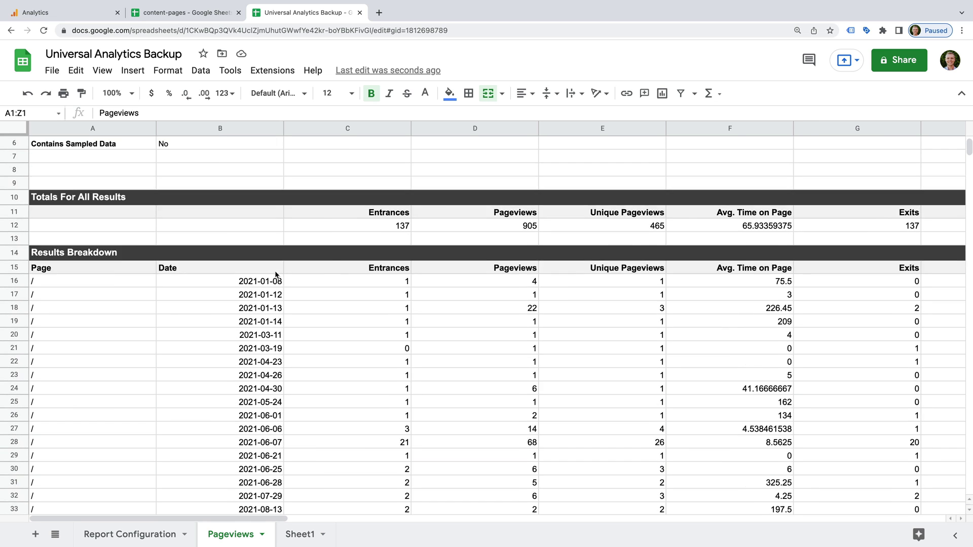
{"action": "scroll", "coordinate": [276, 275], "scroll_direction": "right", "scroll_amount": 8}
{"action": "scroll", "coordinate": [277, 275], "scroll_direction": "left", "scroll_amount": 8}
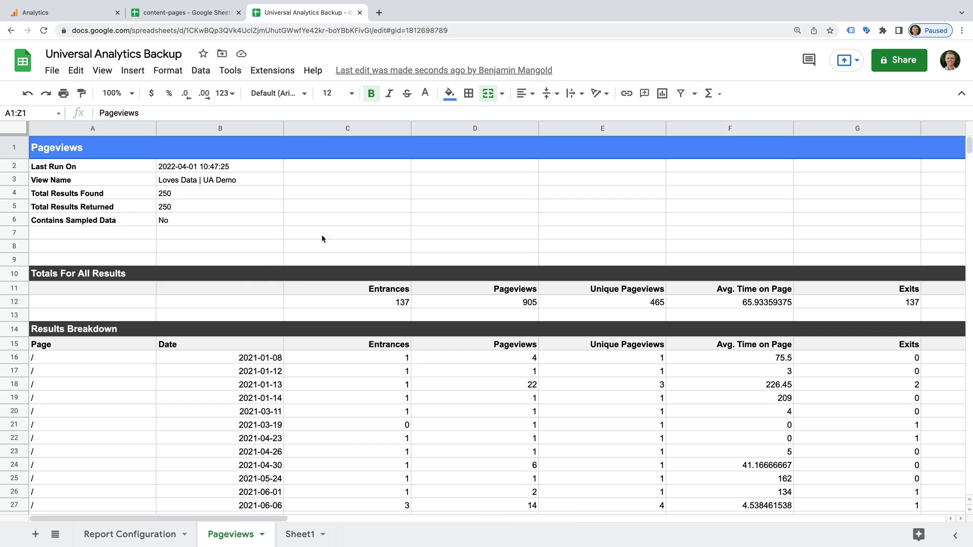
Open Data Studio at datastudio.google.com in a new browser tab and create a blank report.
{"action": "left_click", "coordinate": [379, 14]}
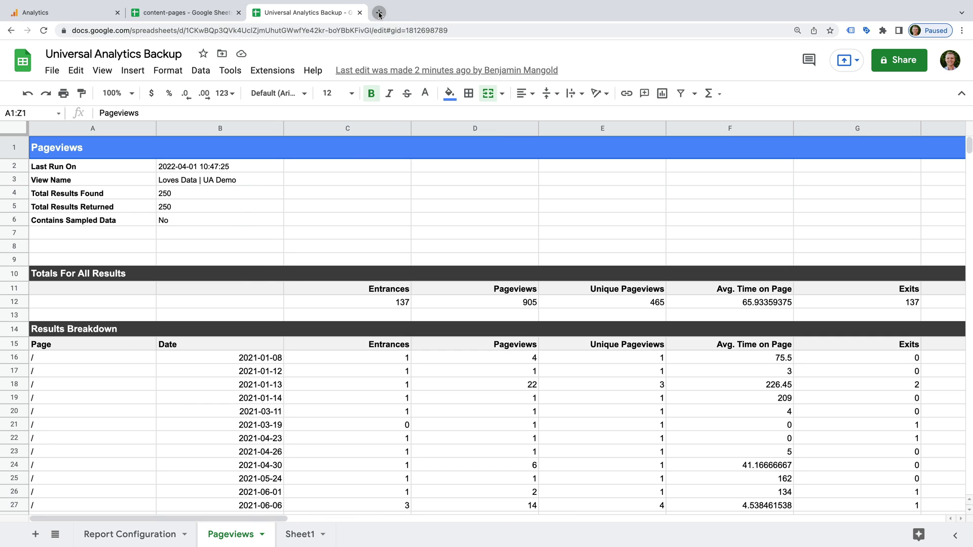
{"action": "type", "text": "datastudio.google.com"}
{"action": "key", "text": "Return"}
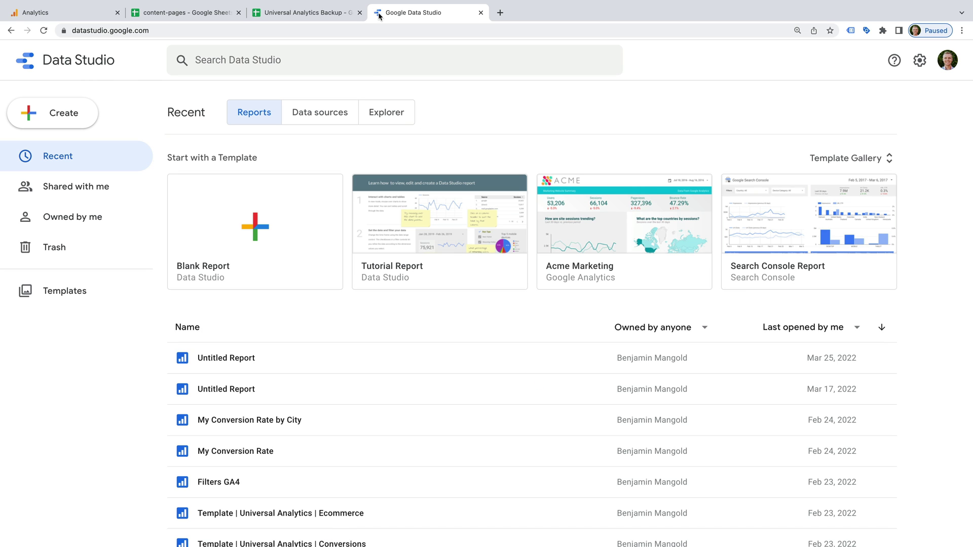
{"action": "left_click", "coordinate": [304, 190]}
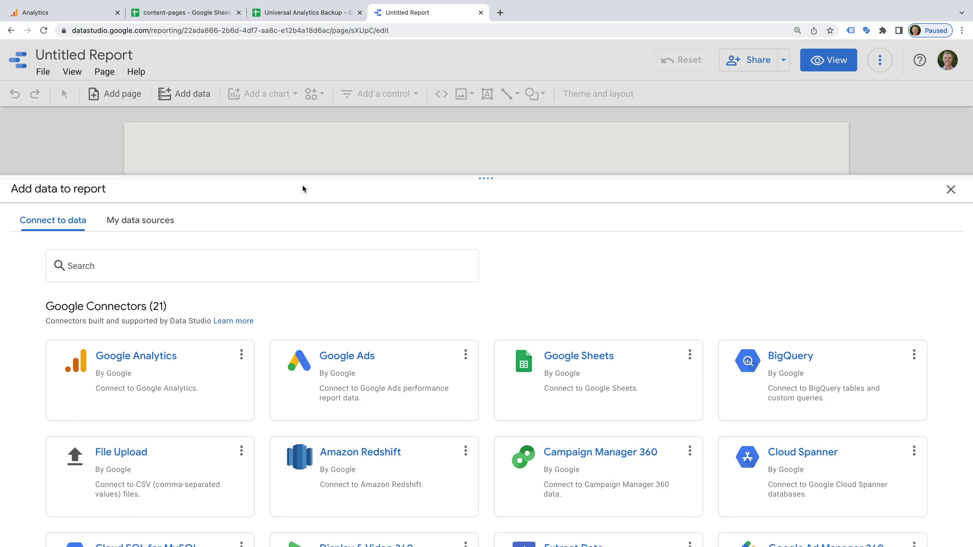
Add the Pageviews worksheet of the Universal Analytics Backup Google Sheet to the report, limited to range A15:G1000.
{"action": "left_click", "coordinate": [596, 402]}
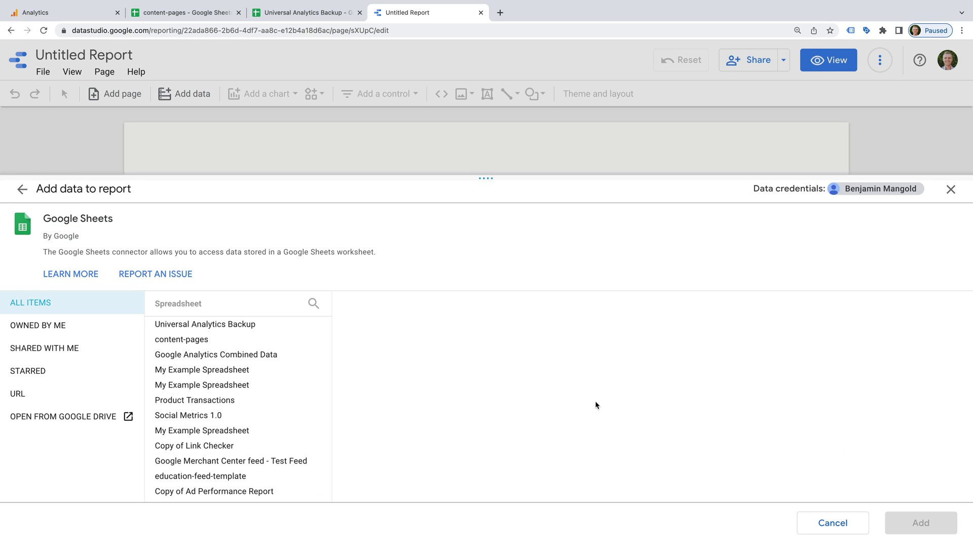
{"action": "left_click", "coordinate": [259, 329]}
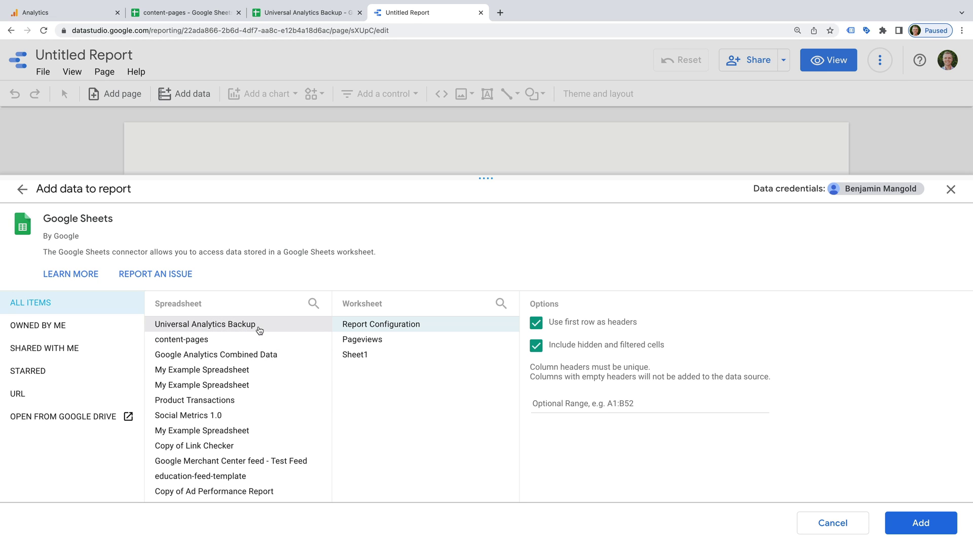
{"action": "left_click", "coordinate": [377, 347]}
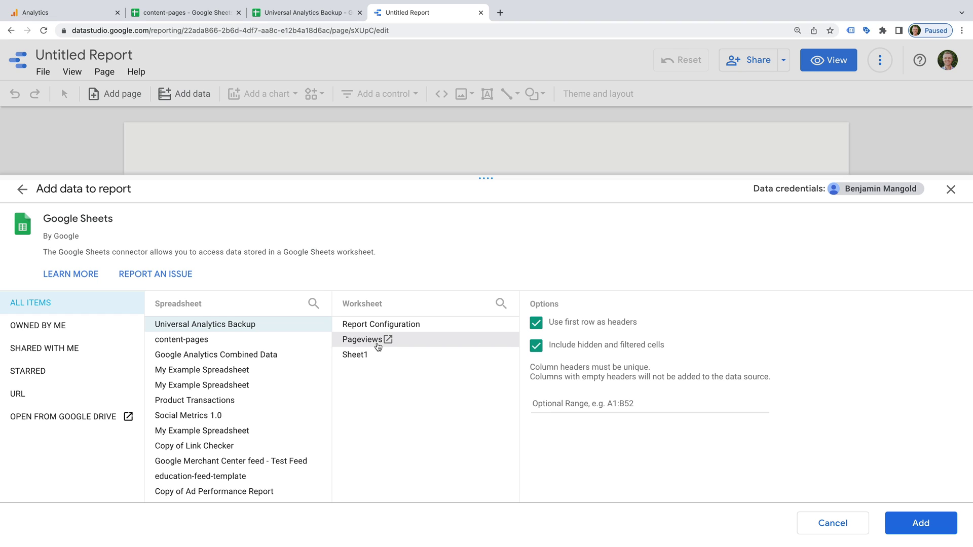
{"action": "left_click", "coordinate": [582, 403]}
{"action": "type", "text": "A15"}
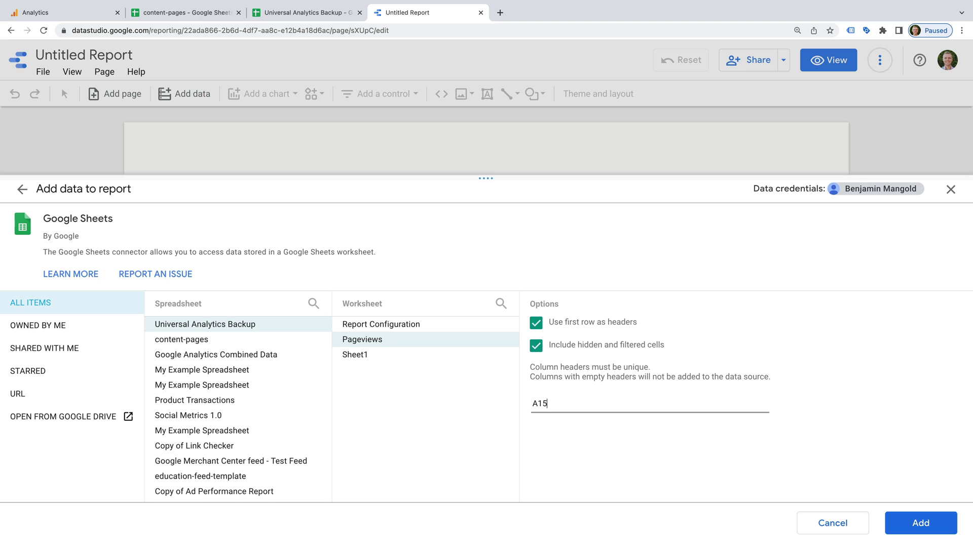
{"action": "type", "text": ":G1000"}
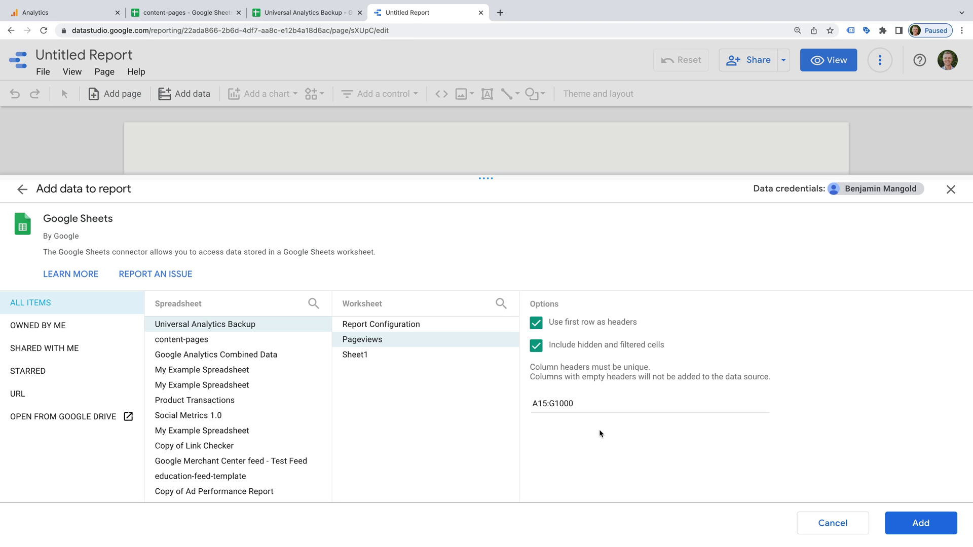
{"action": "left_click", "coordinate": [900, 514]}
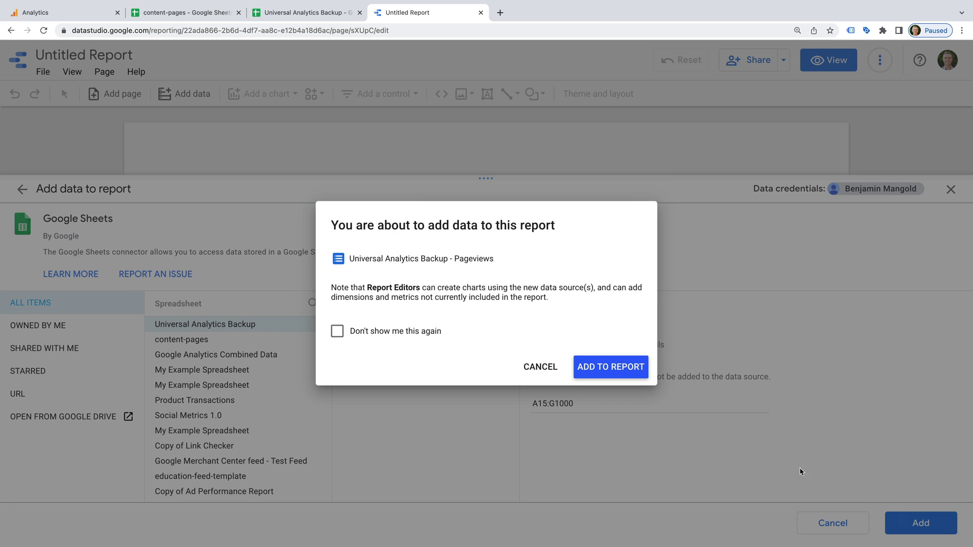
{"action": "left_click", "coordinate": [629, 375]}
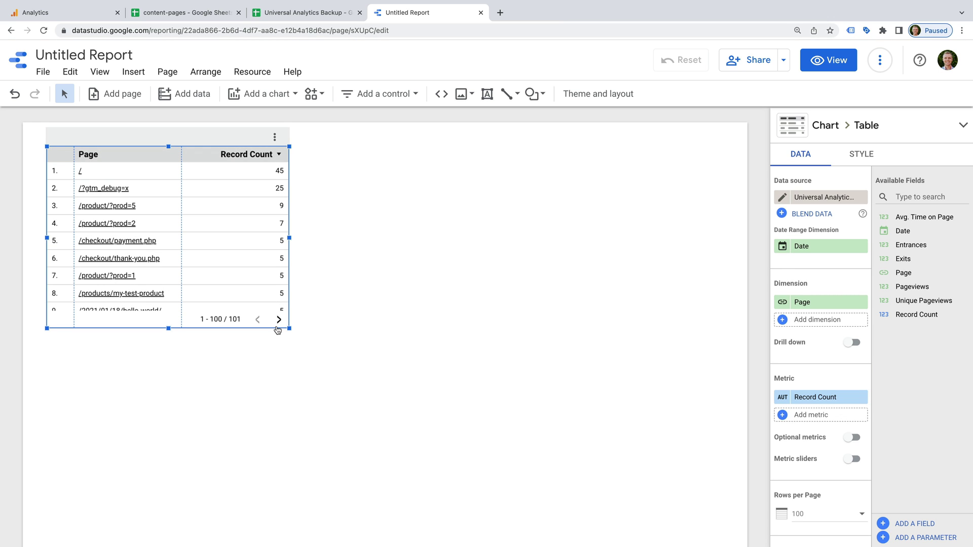
Enlarge the table to nearly the page's width and place it lower, leaving empty space above it.
{"action": "left_click_drag", "start_coordinate": [265, 276], "coordinate": [295, 348]}
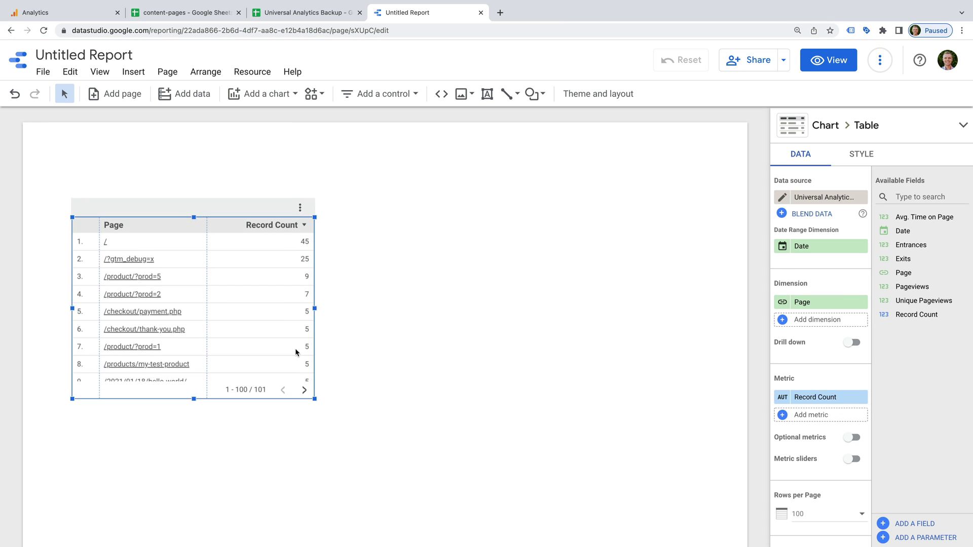
{"action": "left_click_drag", "start_coordinate": [315, 398], "coordinate": [679, 488]}
{"action": "left_click_drag", "start_coordinate": [516, 224], "coordinate": [517, 259]}
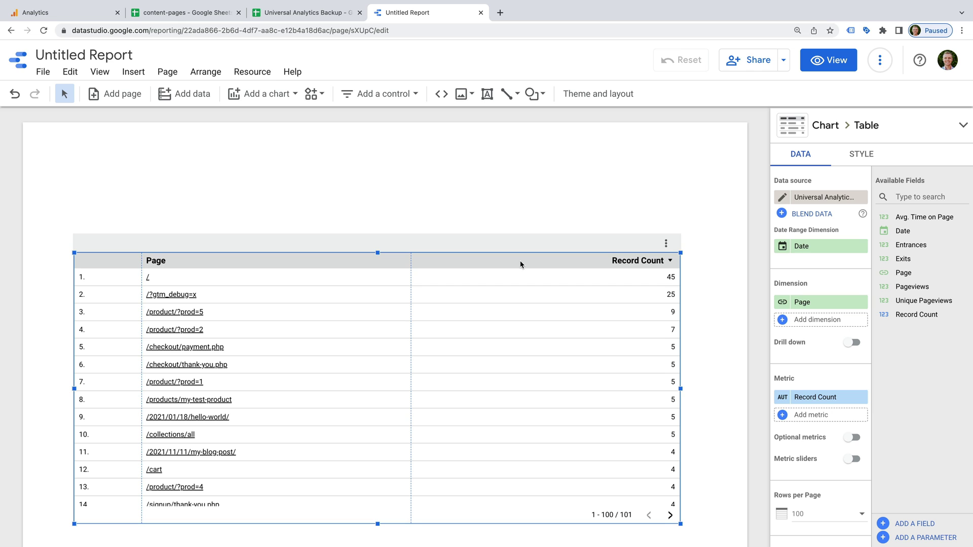
Replace the table's Record Count metric with Pageviews.
{"action": "left_click", "coordinate": [860, 397]}
{"action": "left_click", "coordinate": [821, 398]}
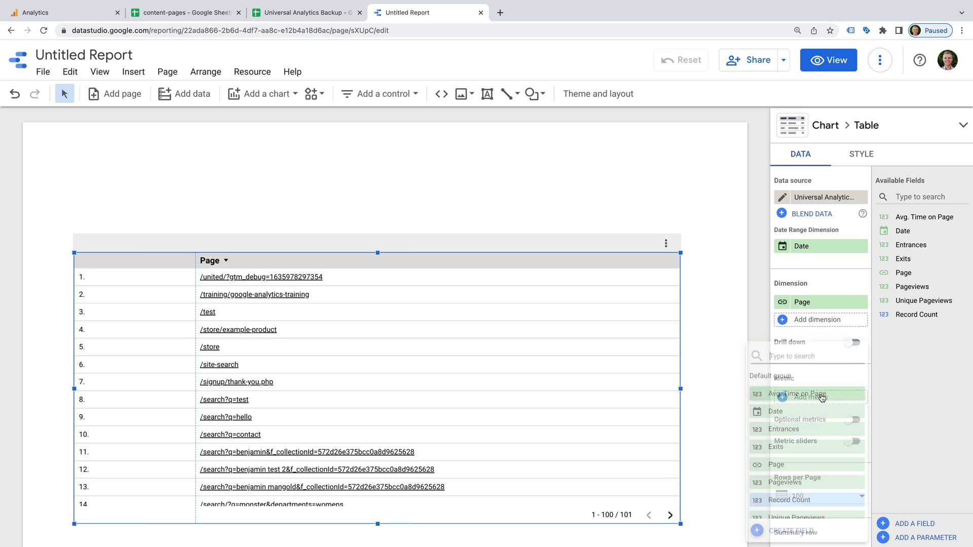
{"action": "left_click", "coordinate": [810, 481]}
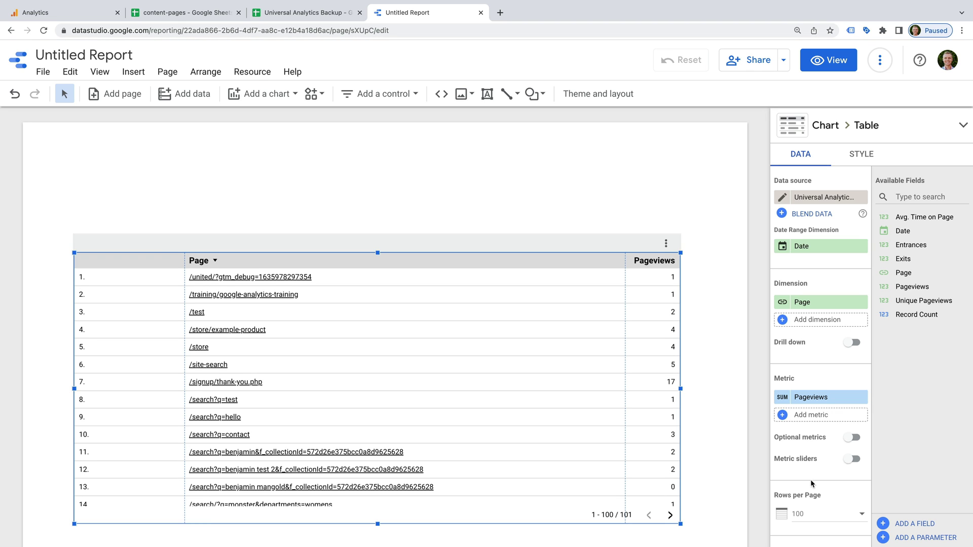
Add Unique Pageviews, Avg. Time on Page and Entrances as further metrics of the table.
{"action": "left_click", "coordinate": [825, 413]}
{"action": "scroll", "coordinate": [823, 428], "scroll_direction": "down", "scroll_amount": 2}
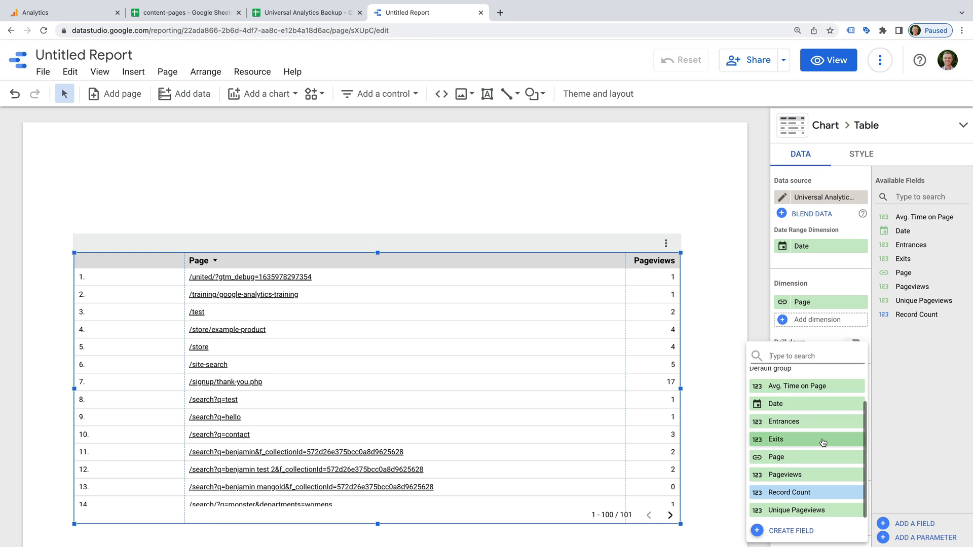
{"action": "left_click", "coordinate": [820, 511]}
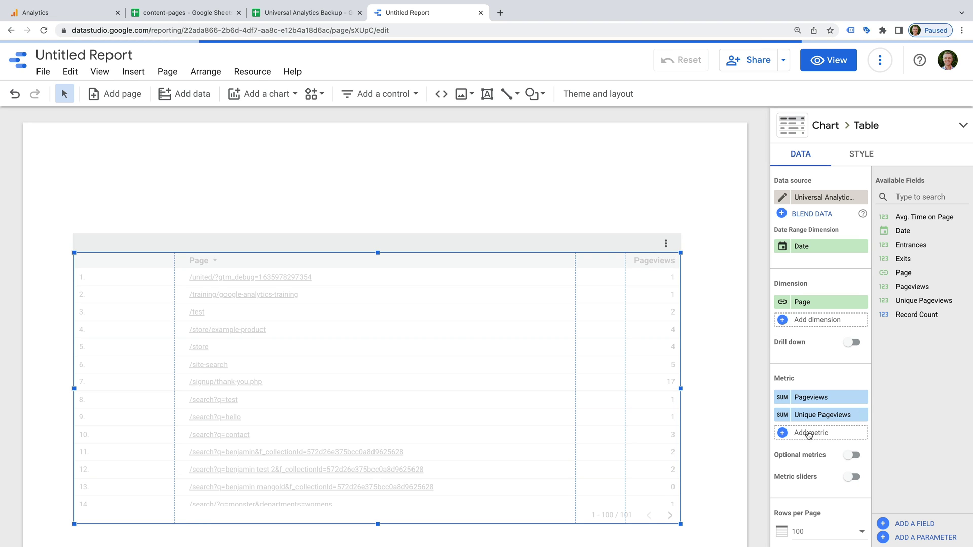
{"action": "left_click", "coordinate": [808, 432]}
{"action": "scroll", "coordinate": [813, 445], "scroll_direction": "down", "scroll_amount": 2}
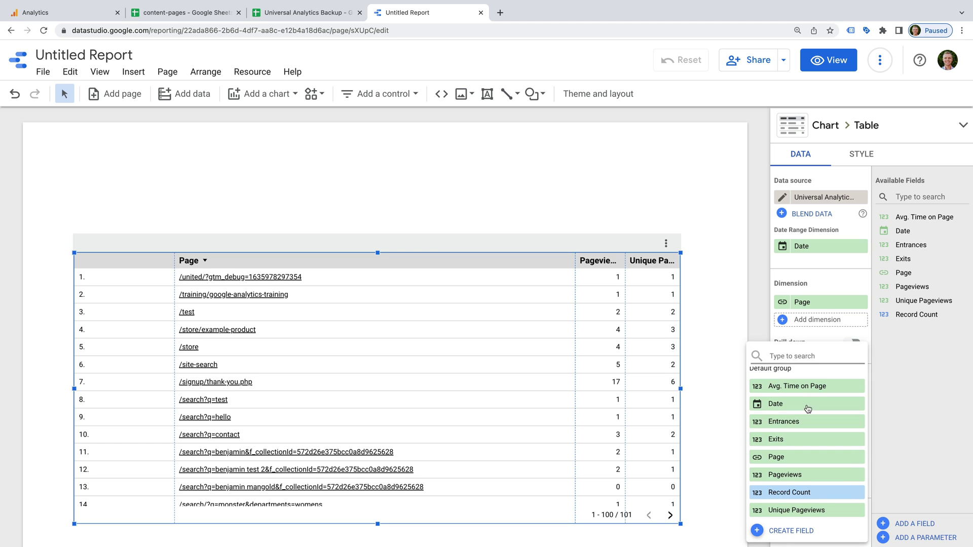
{"action": "left_click", "coordinate": [809, 386]}
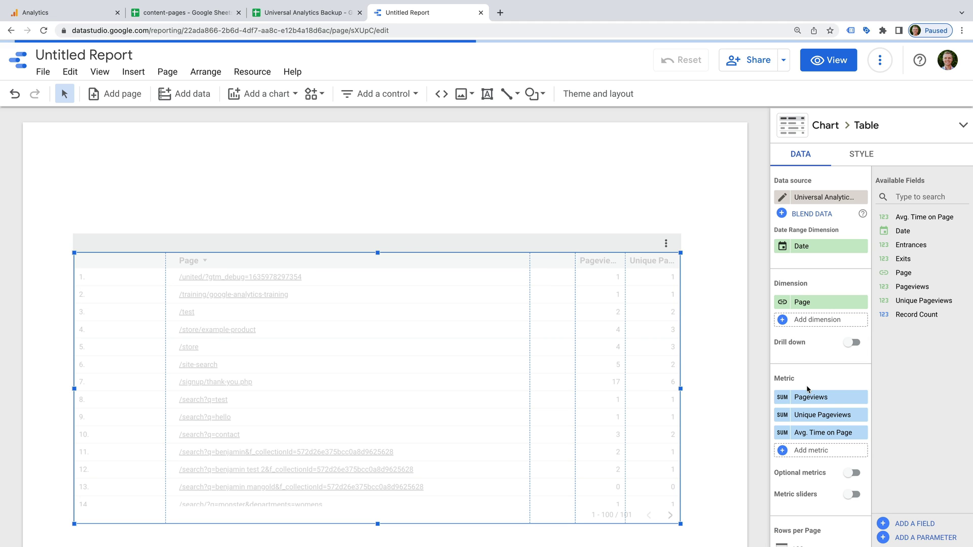
{"action": "left_click", "coordinate": [813, 450]}
{"action": "scroll", "coordinate": [817, 449], "scroll_direction": "down", "scroll_amount": 2}
{"action": "left_click", "coordinate": [807, 454]}
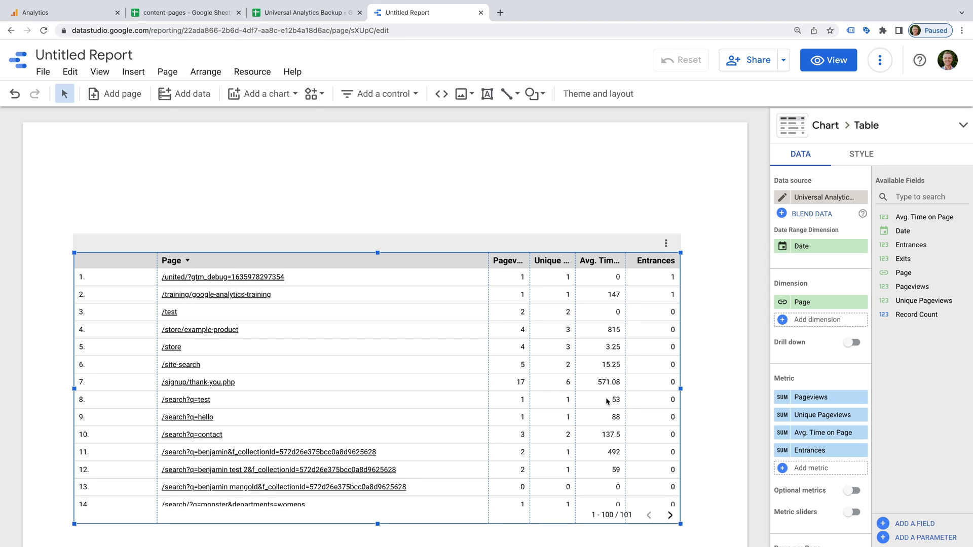
Edit the table's data source and set the Avg. Time on Page field type to Duration (sec.).
{"action": "left_click", "coordinate": [782, 198]}
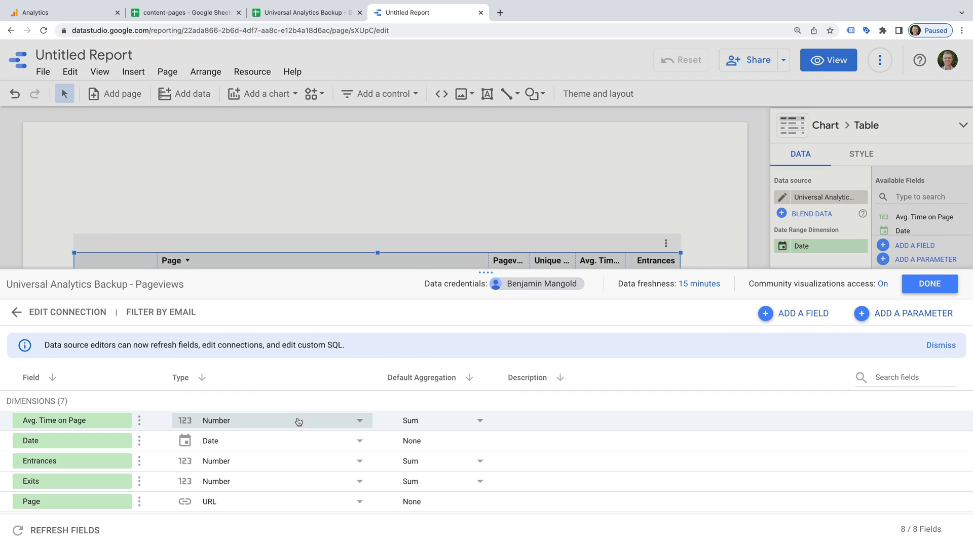
{"action": "left_click", "coordinate": [245, 423]}
{"action": "mouse_move", "coordinate": [254, 406]}
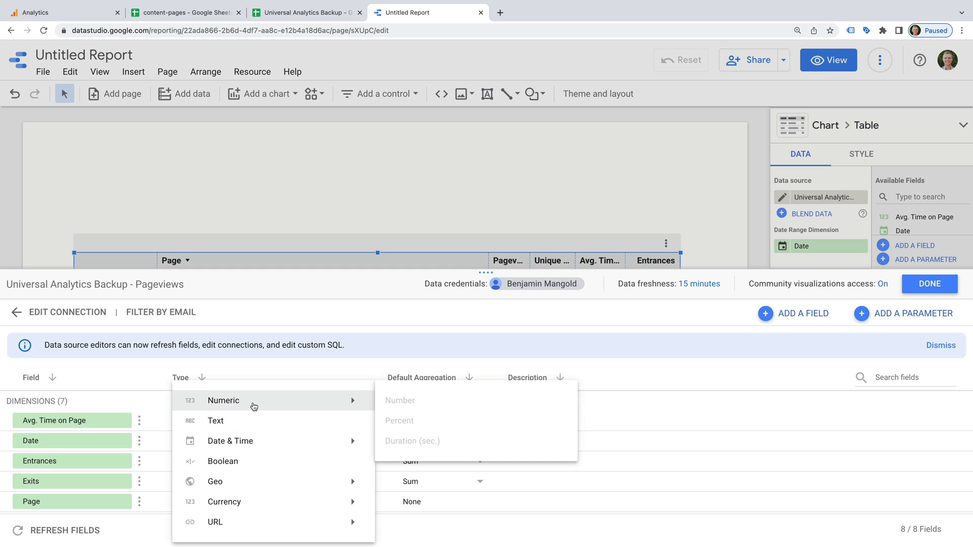
{"action": "left_click", "coordinate": [408, 442]}
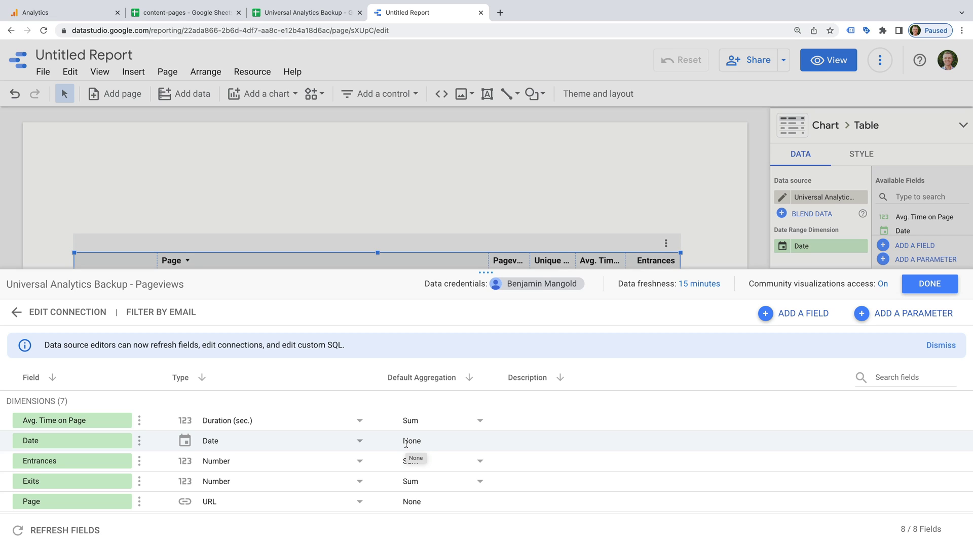
Add a new calculated field to the data source and name it % Exit v2.
{"action": "left_click", "coordinate": [770, 315]}
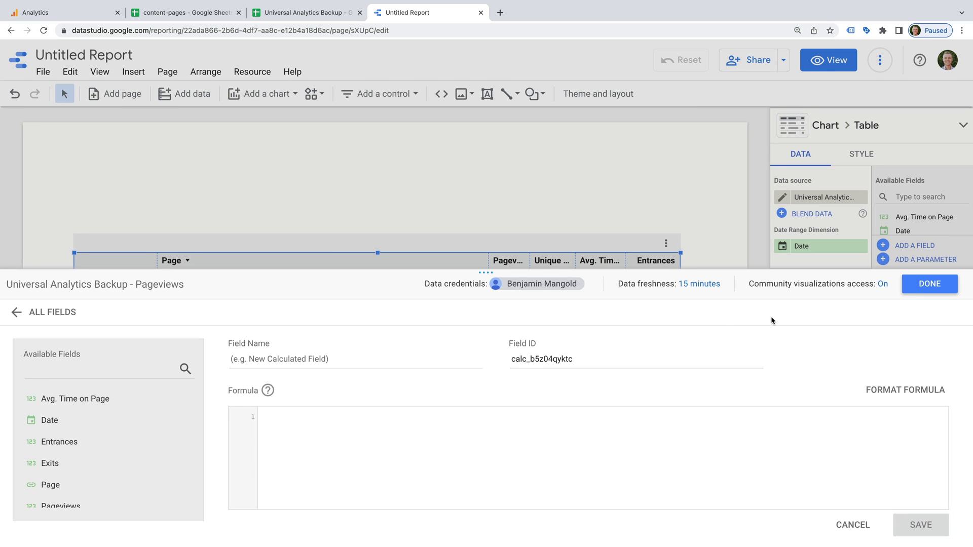
{"action": "left_click", "coordinate": [348, 360]}
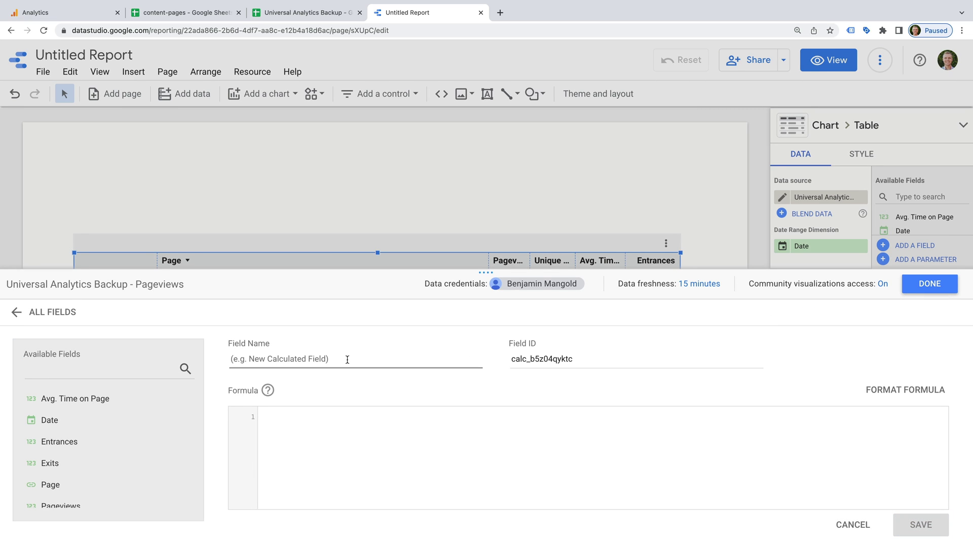
{"action": "type", "text": "% Exit v2"}
Enter the formula SUM(Exits)/SUM(Pageviews) for the % Exit v2 field and save it.
{"action": "left_click", "coordinate": [392, 415]}
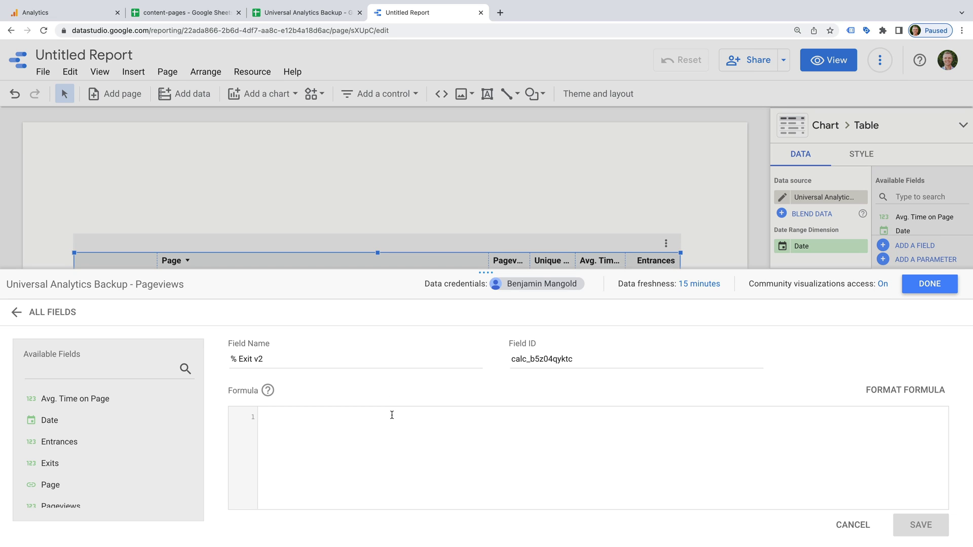
{"action": "type", "text": "sum"}
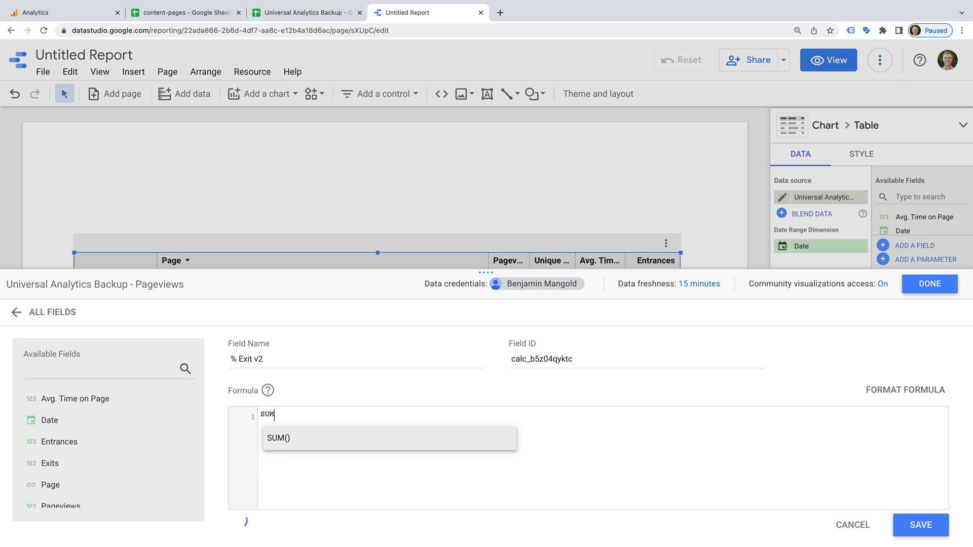
{"action": "key", "text": "Return"}
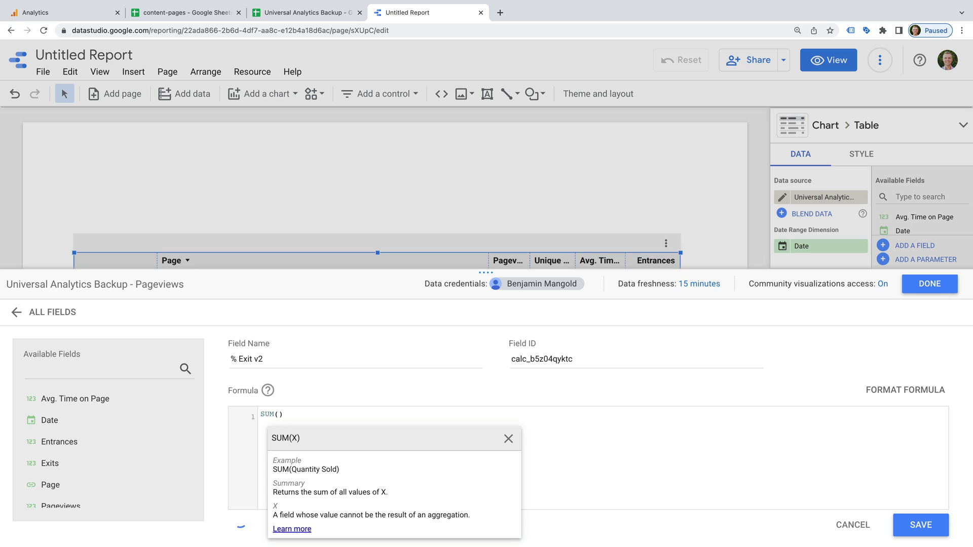
{"action": "type", "text": "exit"}
{"action": "key", "text": "Return"}
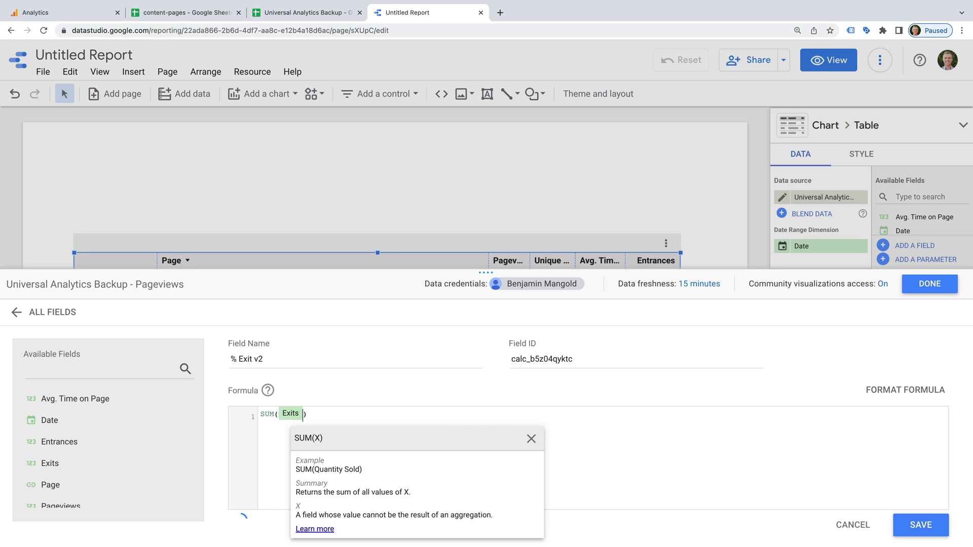
{"action": "key", "text": "Right"}
{"action": "type", "text": "/"}
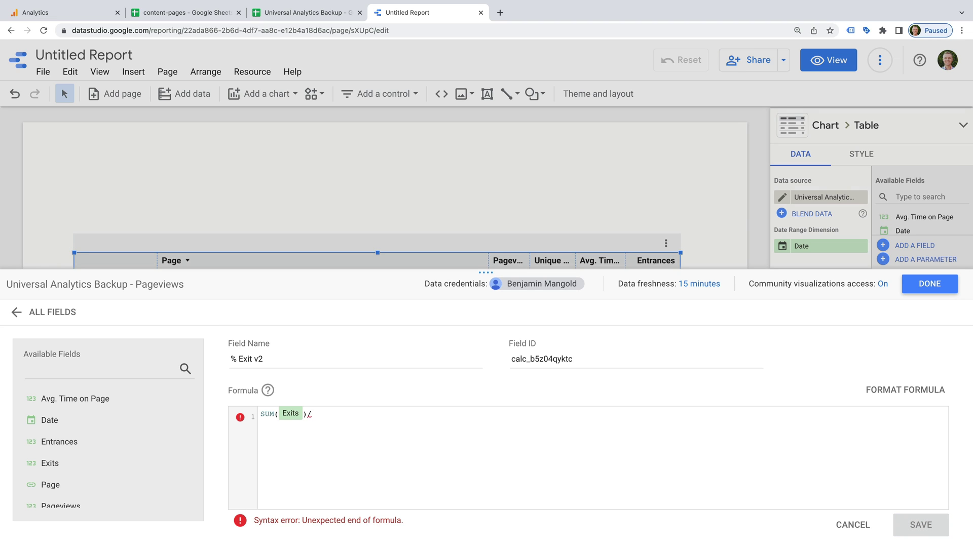
{"action": "type", "text": "sum("}
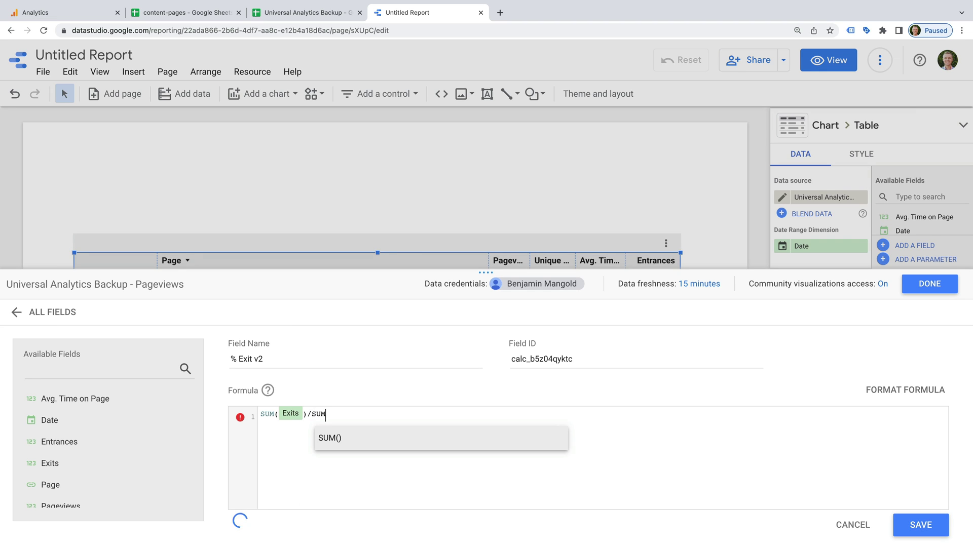
{"action": "type", "text": "Pa"}
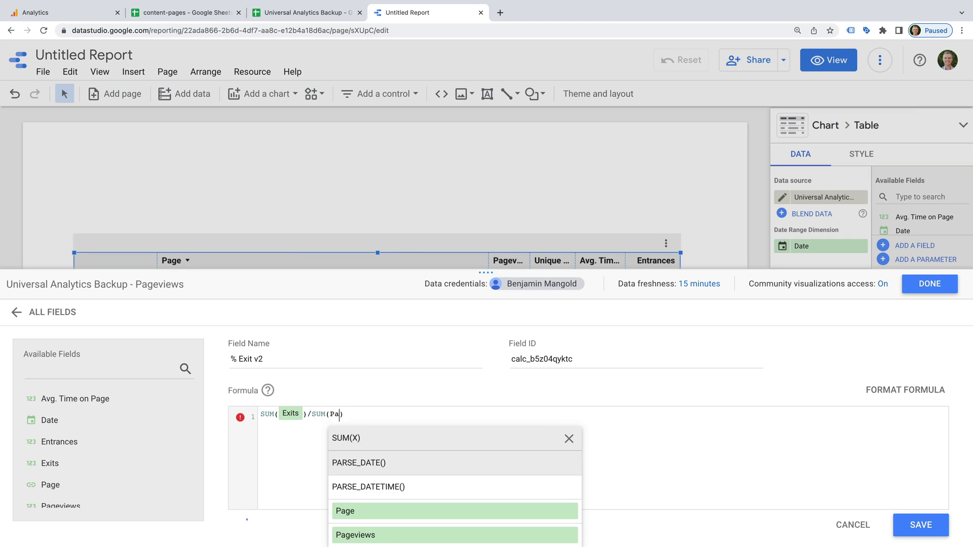
{"action": "left_click", "coordinate": [503, 532]}
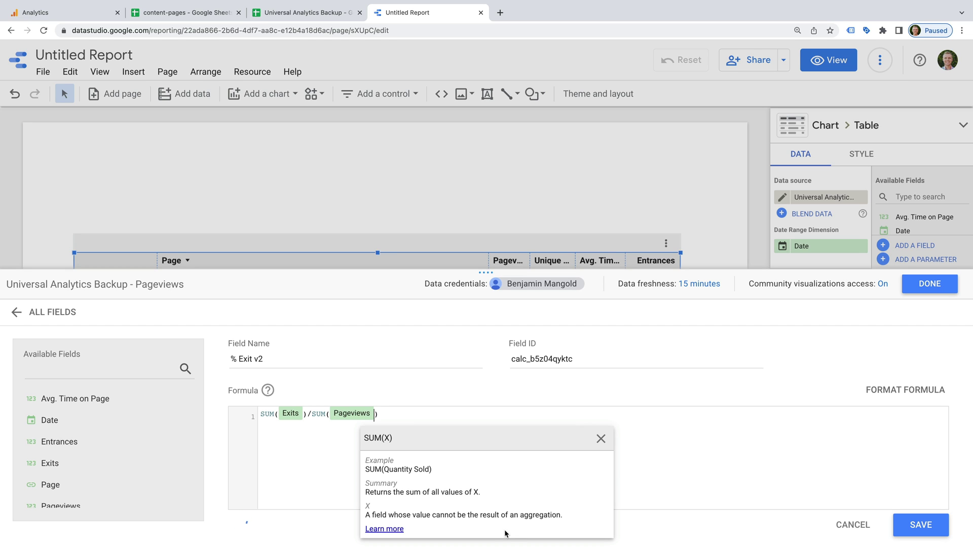
{"action": "left_click", "coordinate": [921, 526]}
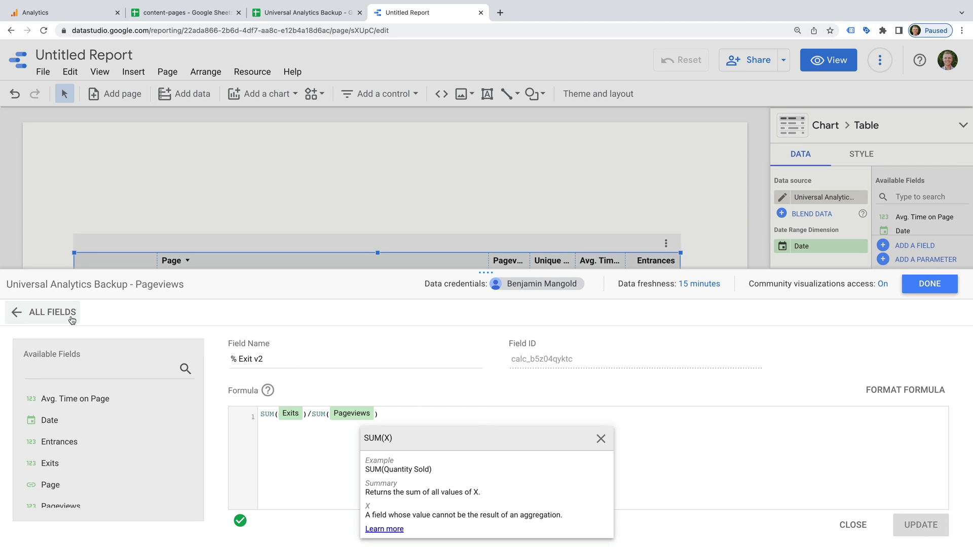
Set the % Exit v2 field's type to Percent in the data source and add the field to the table as its last metric.
{"action": "left_click", "coordinate": [17, 313]}
{"action": "scroll", "coordinate": [128, 418], "scroll_direction": "down", "scroll_amount": 5}
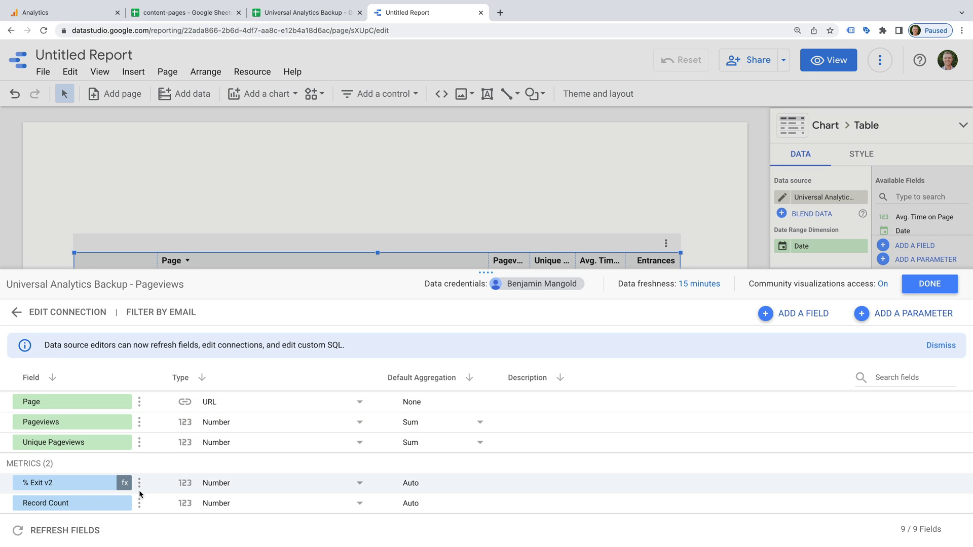
{"action": "left_click", "coordinate": [245, 484]}
{"action": "mouse_move", "coordinate": [264, 503]}
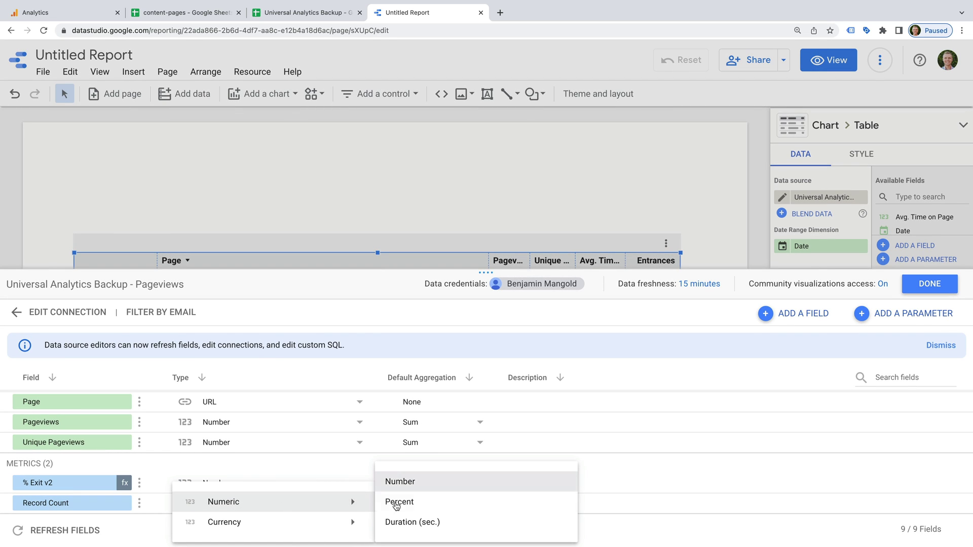
{"action": "left_click", "coordinate": [422, 503]}
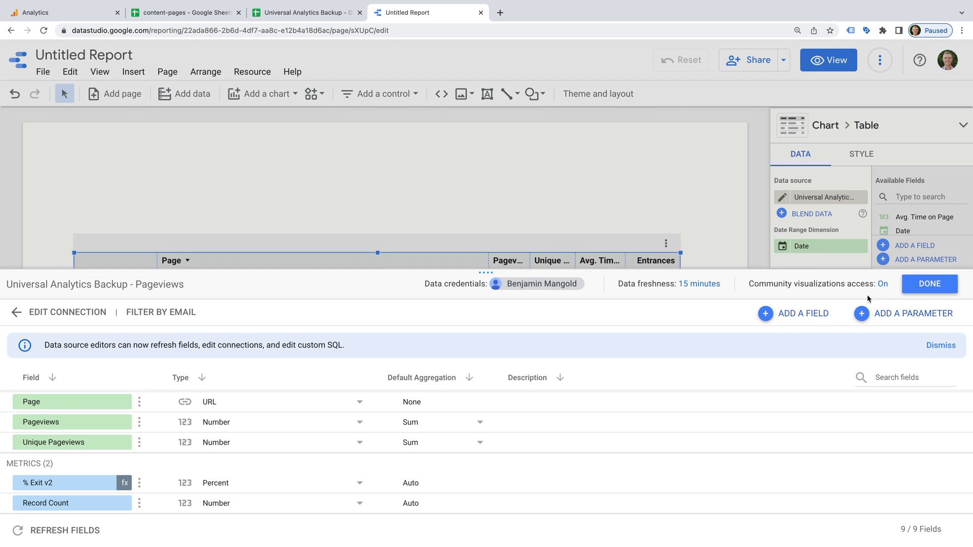
{"action": "left_click", "coordinate": [915, 287]}
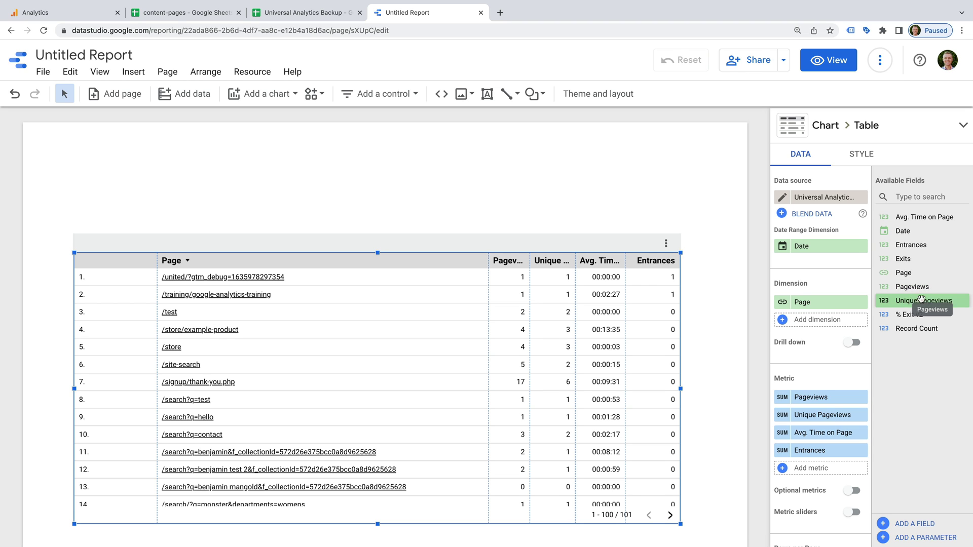
{"action": "left_click_drag", "start_coordinate": [915, 315], "coordinate": [841, 469]}
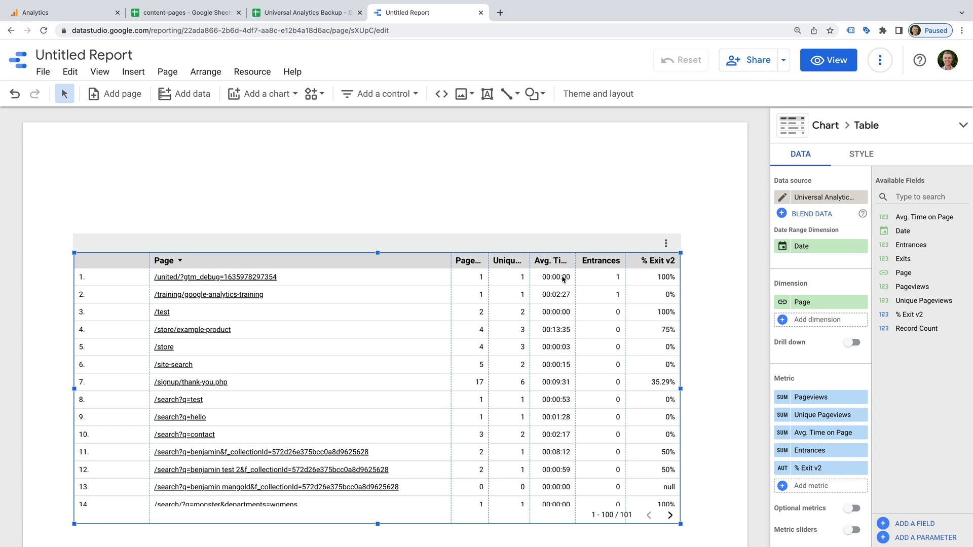
Insert a time series chart spanning the table's width in the space above it, with Pageviews as its metric.
{"action": "left_click", "coordinate": [269, 93]}
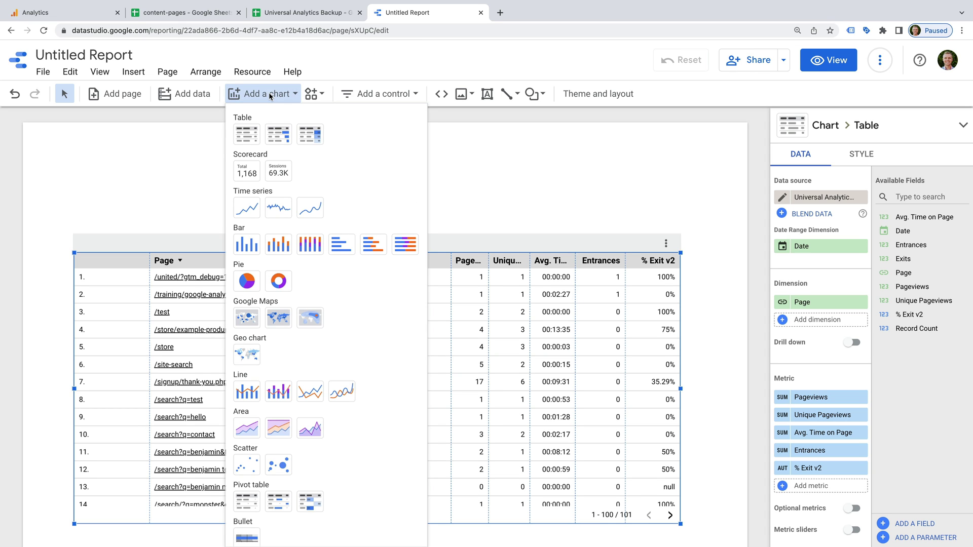
{"action": "left_click", "coordinate": [249, 212]}
{"action": "mouse_move", "coordinate": [75, 158]}
{"action": "left_mouse_down"}
{"action": "mouse_move", "coordinate": [317, 340]}
{"action": "mouse_move", "coordinate": [637, 232]}
{"action": "mouse_move", "coordinate": [680, 242]}
{"action": "left_mouse_up"}
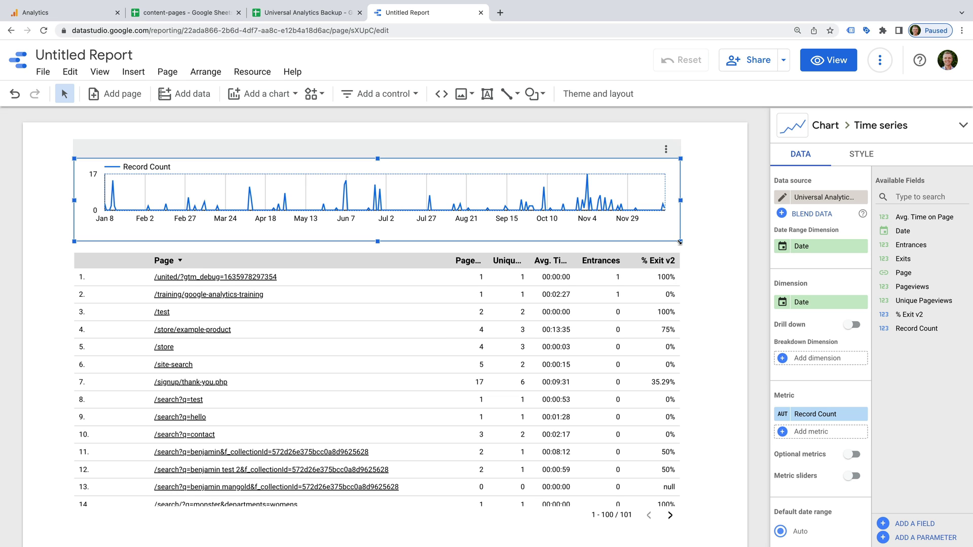
{"action": "left_click", "coordinate": [848, 413]}
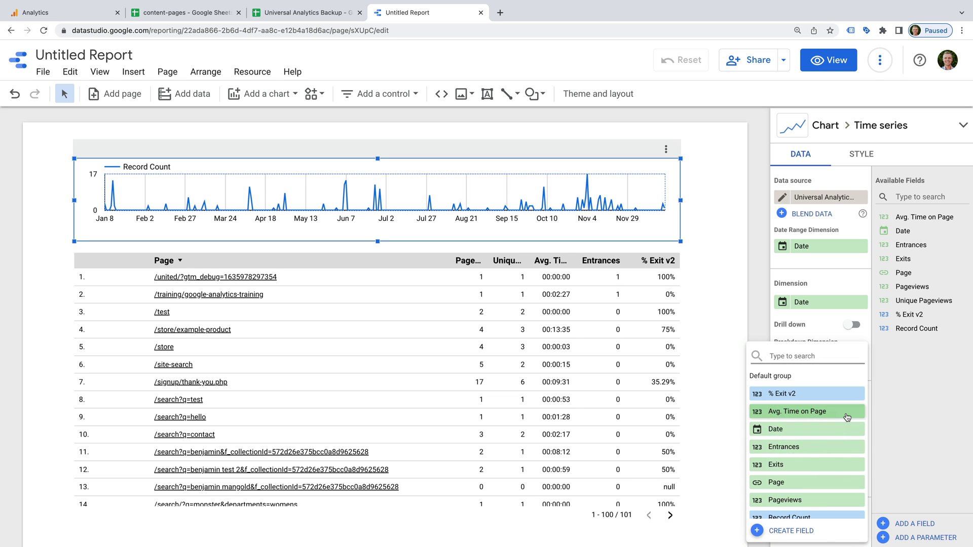
{"action": "left_click", "coordinate": [817, 500]}
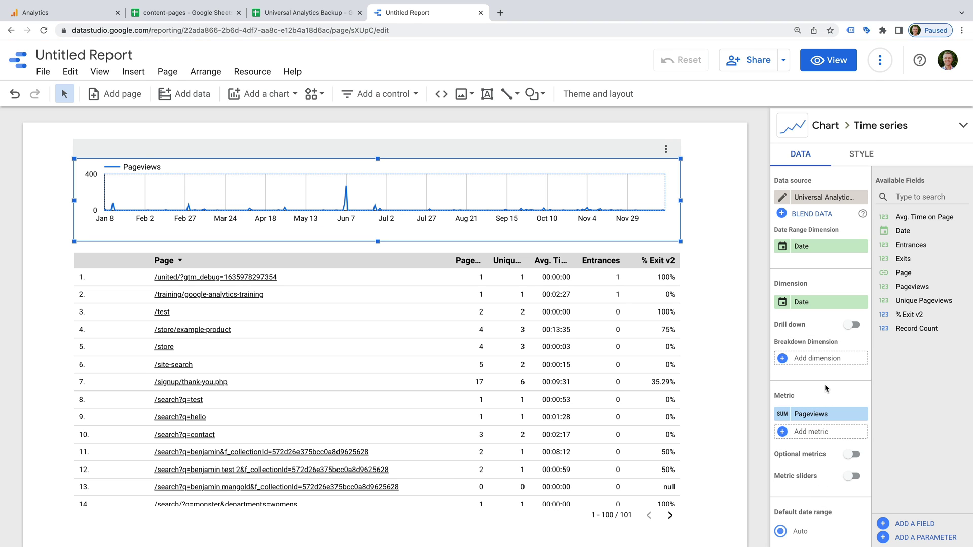
Add a date range control at the upper right of the report page, above the time series chart.
{"action": "left_click", "coordinate": [365, 96]}
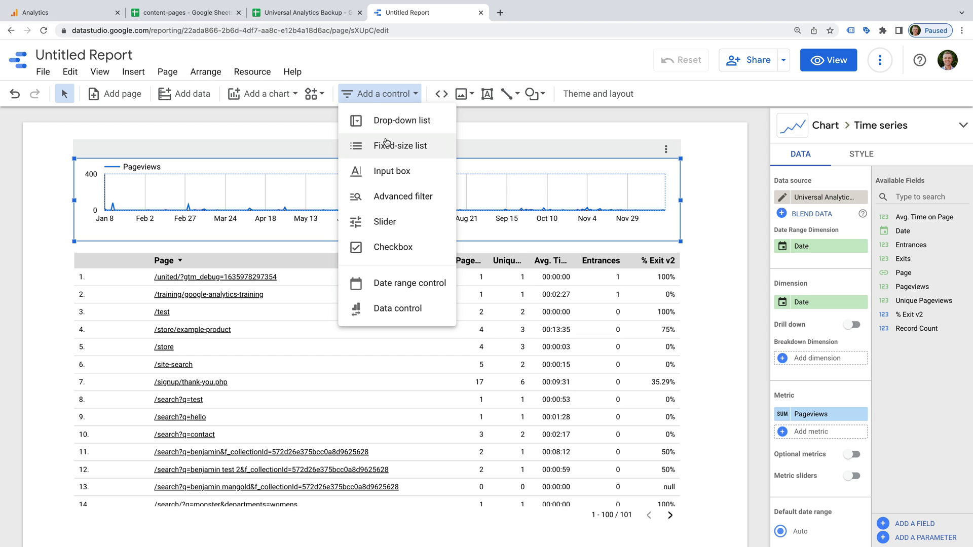
{"action": "left_click", "coordinate": [433, 283]}
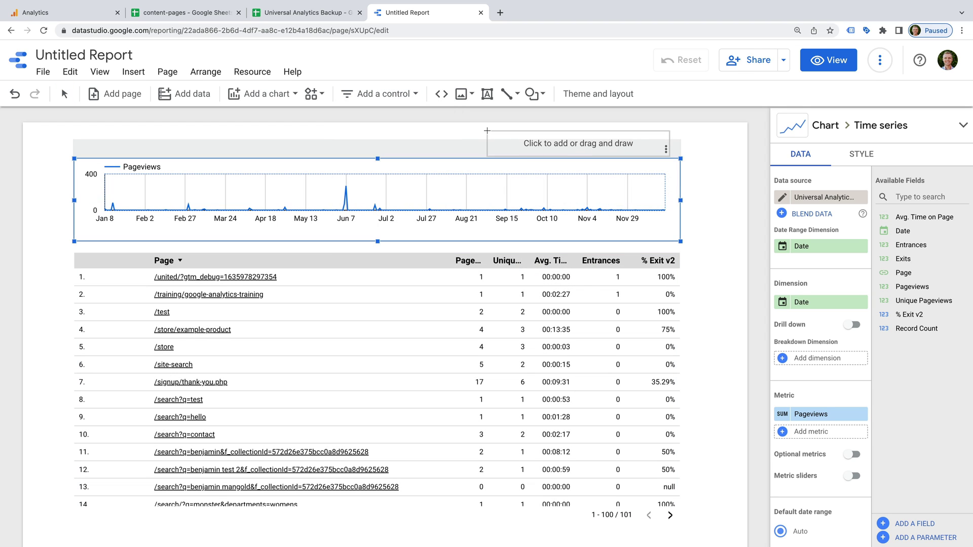
{"action": "left_click", "coordinate": [498, 132]}
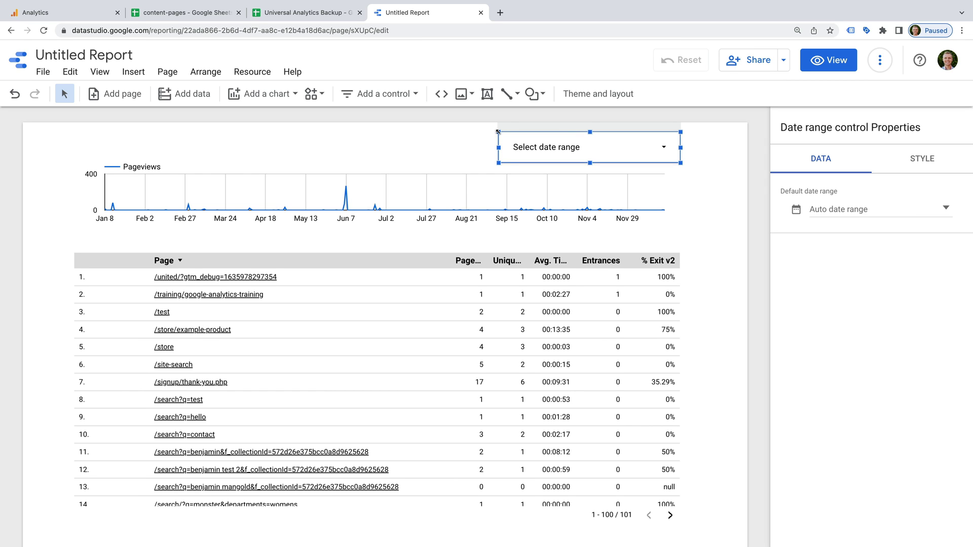
Switch the report to view mode and choose August 1, 2021 as the start date in the date range control.
{"action": "left_click", "coordinate": [831, 61]}
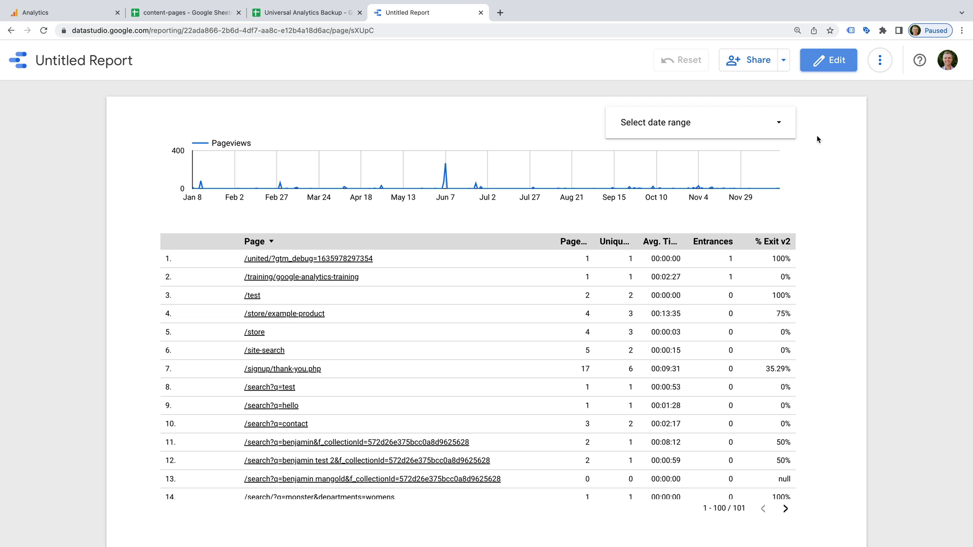
{"action": "left_click", "coordinate": [775, 126]}
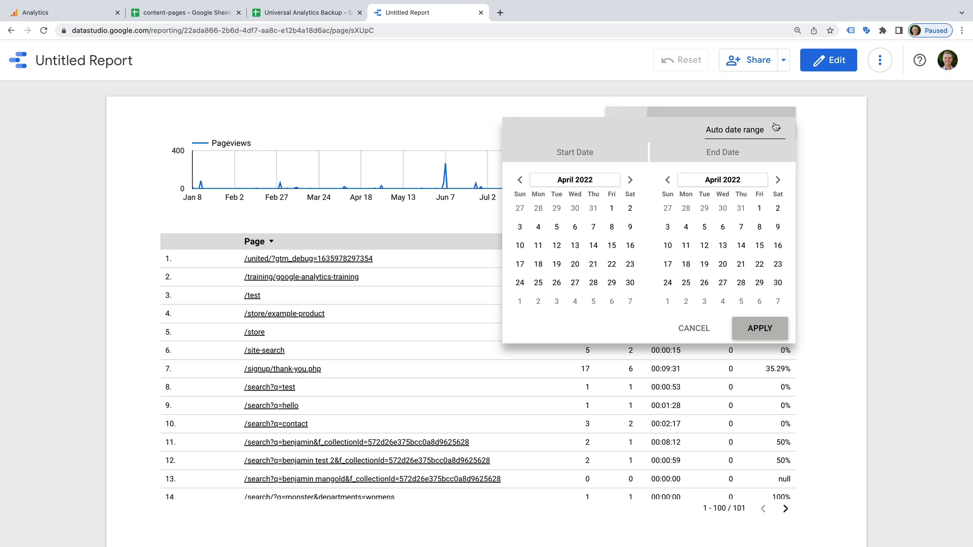
{"action": "left_click", "coordinate": [519, 180]}
{"action": "left_click", "coordinate": [519, 180]}
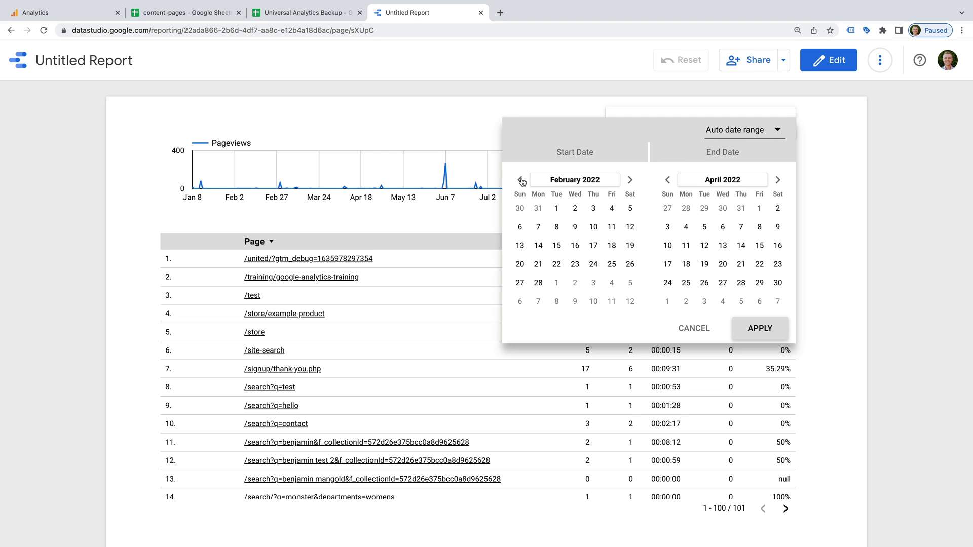
{"action": "left_click", "coordinate": [519, 179]}
{"action": "left_click", "coordinate": [520, 180]}
{"action": "left_click", "coordinate": [519, 180]}
{"action": "left_click", "coordinate": [520, 180]}
{"action": "left_click", "coordinate": [520, 180]}
{"action": "left_click", "coordinate": [519, 180]}
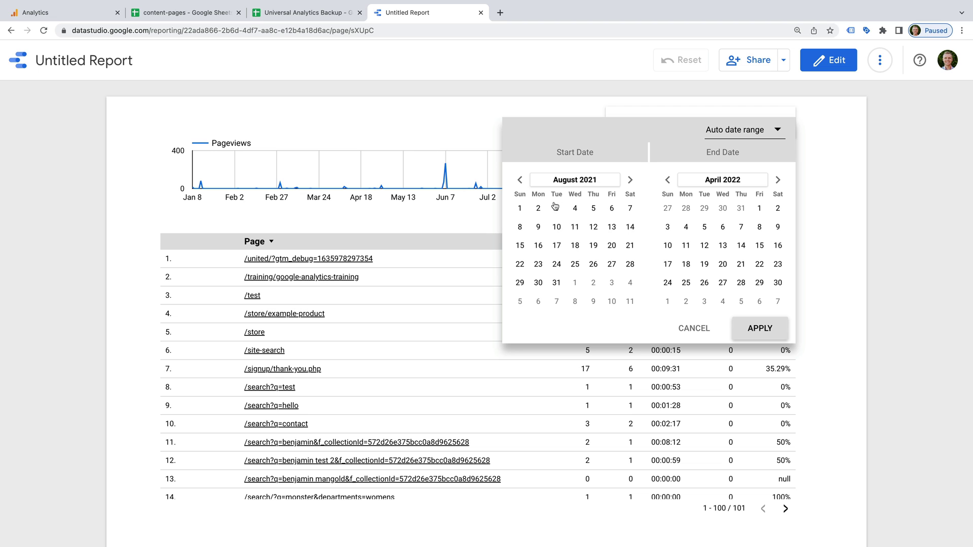
{"action": "left_click", "coordinate": [519, 208]}
Choose August 31, 2021 as the end date and apply the date range to the report.
{"action": "left_click", "coordinate": [667, 180]}
{"action": "left_click", "coordinate": [667, 180]}
{"action": "left_click", "coordinate": [667, 180]}
{"action": "left_click", "coordinate": [667, 180]}
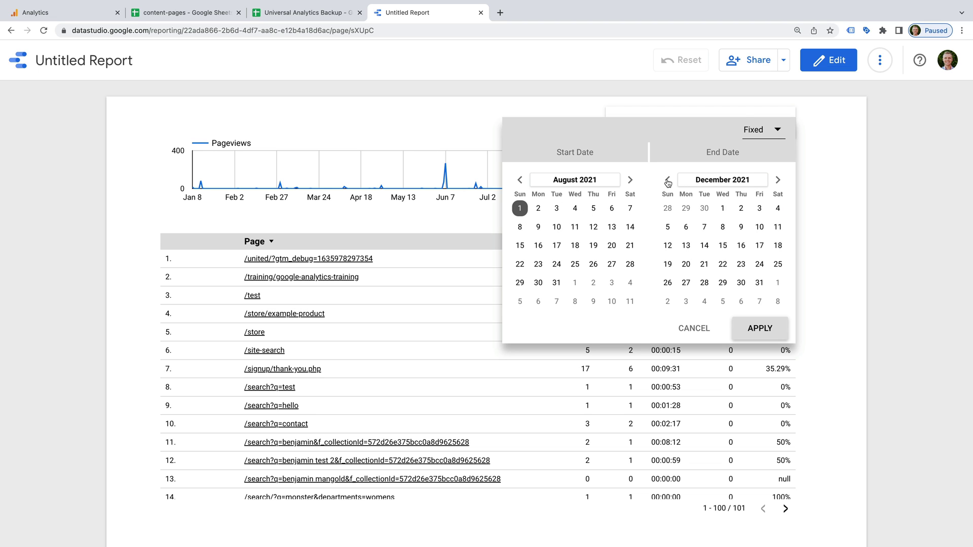
{"action": "left_click", "coordinate": [668, 180]}
{"action": "left_click", "coordinate": [667, 180]}
{"action": "left_click", "coordinate": [668, 180]}
{"action": "left_click", "coordinate": [668, 179]}
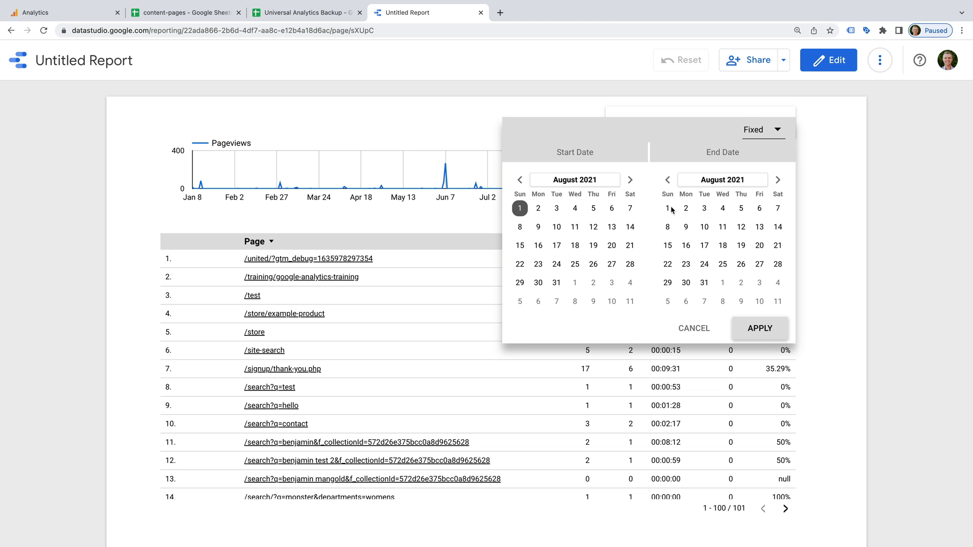
{"action": "left_click", "coordinate": [704, 283]}
{"action": "left_click", "coordinate": [757, 328]}
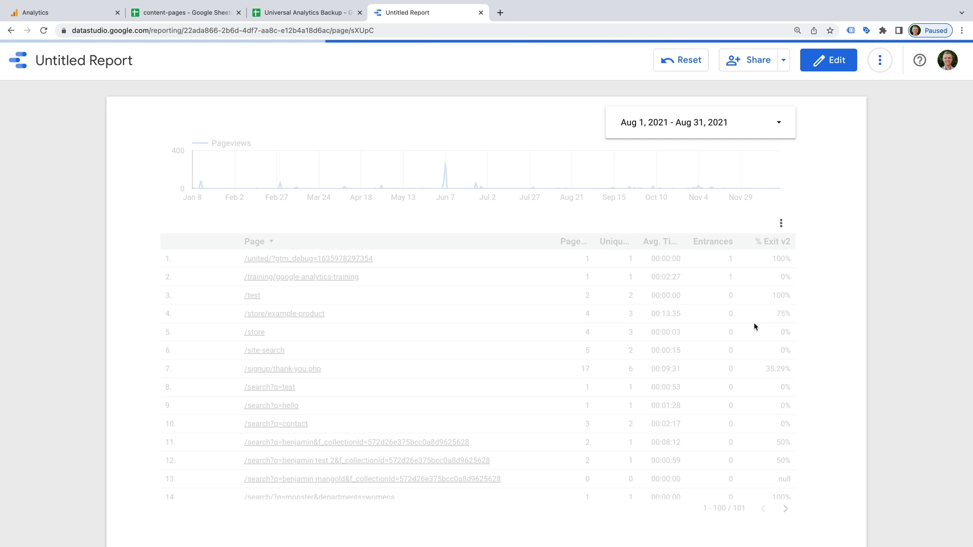
Change the date range's start date to May 1, 2021 and apply it.
{"action": "left_click", "coordinate": [776, 122]}
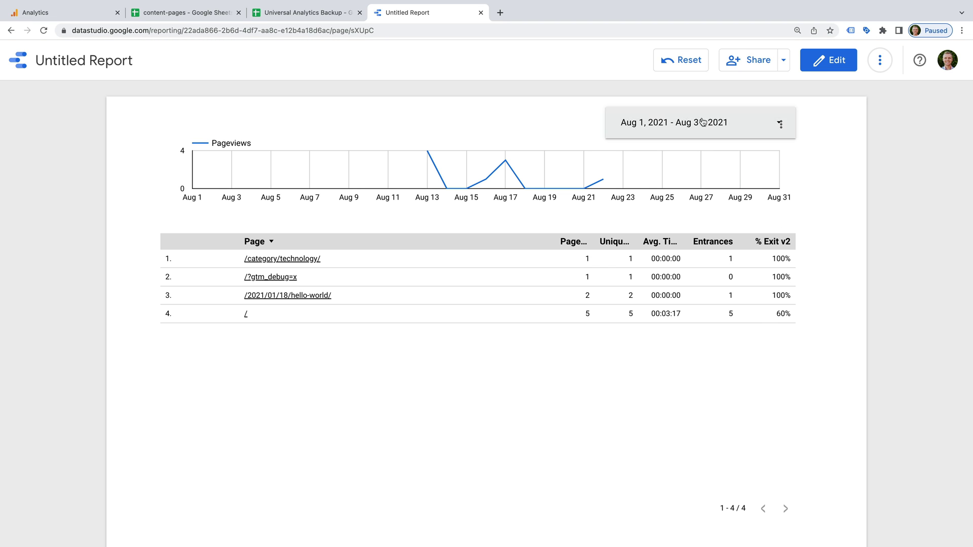
{"action": "left_click", "coordinate": [519, 180]}
{"action": "left_click", "coordinate": [519, 180]}
{"action": "left_click", "coordinate": [520, 180]}
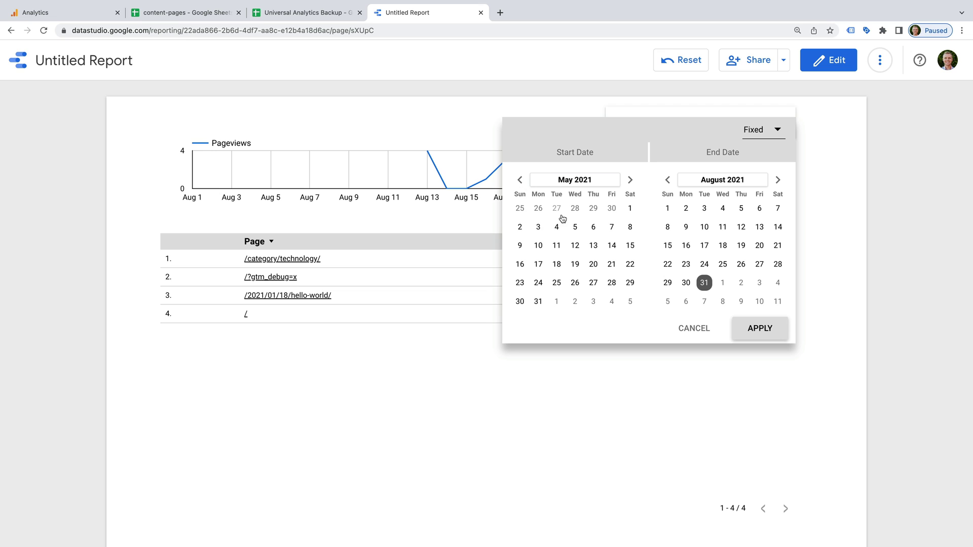
{"action": "left_click", "coordinate": [630, 208]}
{"action": "left_click", "coordinate": [775, 331]}
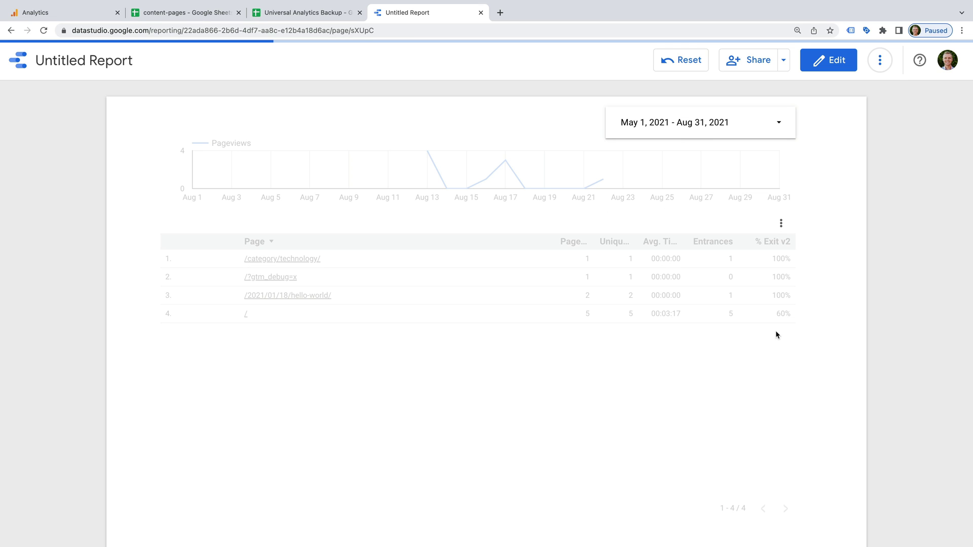